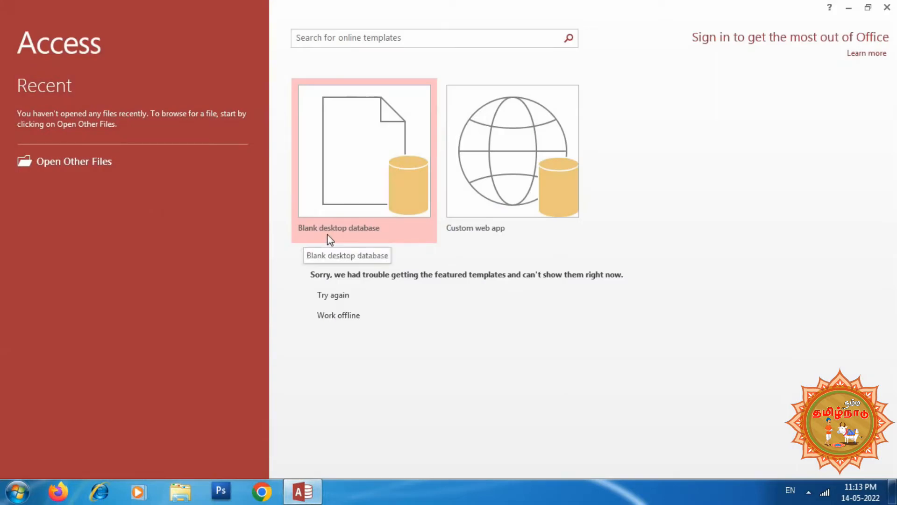
Create a blank desktop database with the file name Database1 and close its empty starter table
{"action": "left_click", "coordinate": [365, 228]}
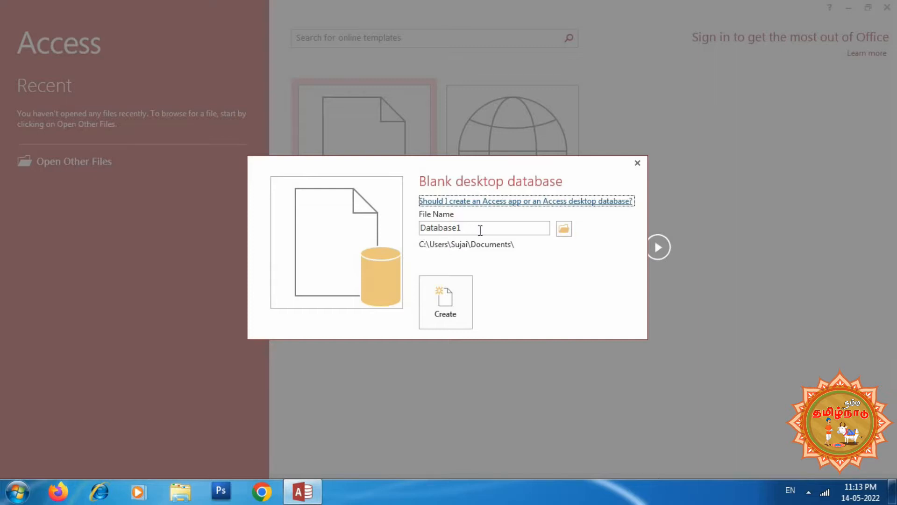
{"action": "left_click", "coordinate": [442, 307]}
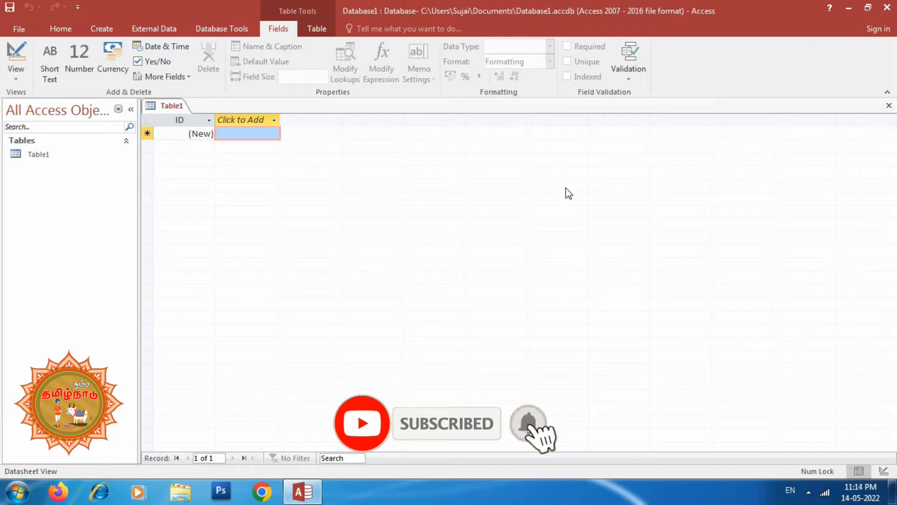
{"action": "left_click", "coordinate": [889, 108]}
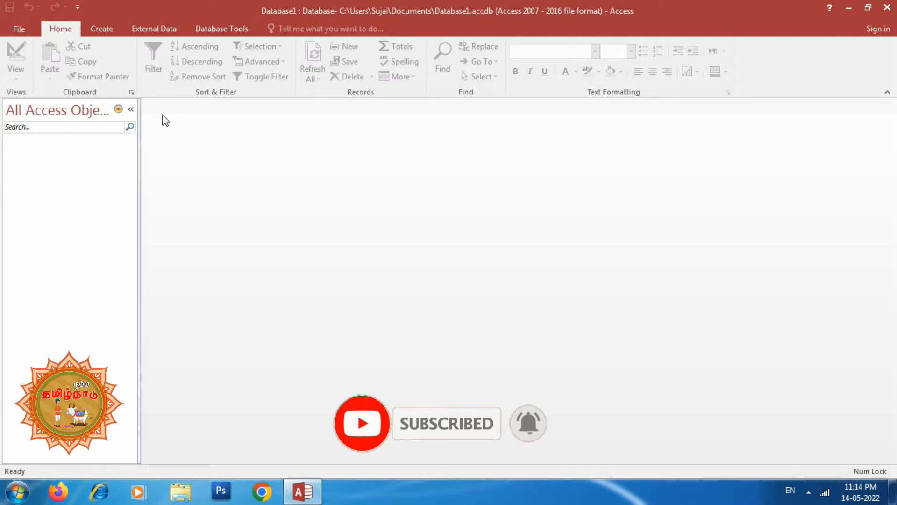
Create a new table in datasheet form and add a Short Text field called Name, accepting the reserved word
{"action": "left_click", "coordinate": [98, 29]}
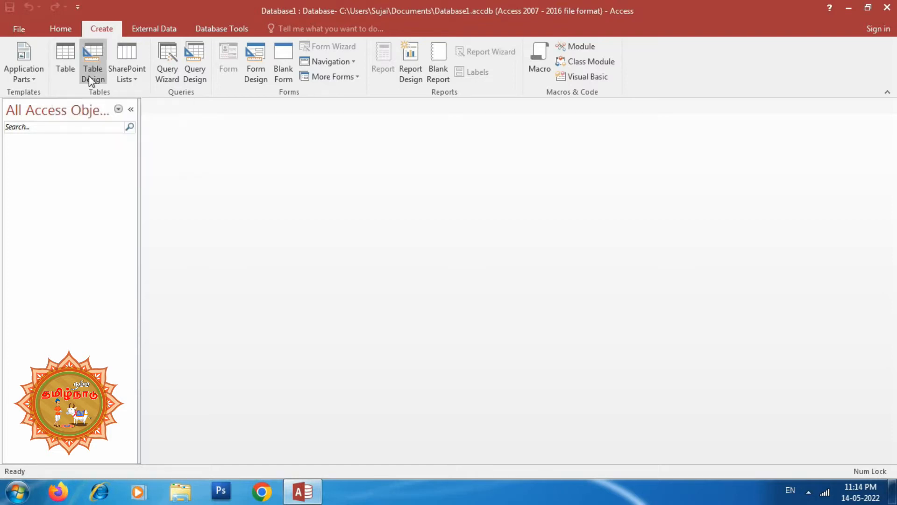
{"action": "left_click", "coordinate": [64, 75]}
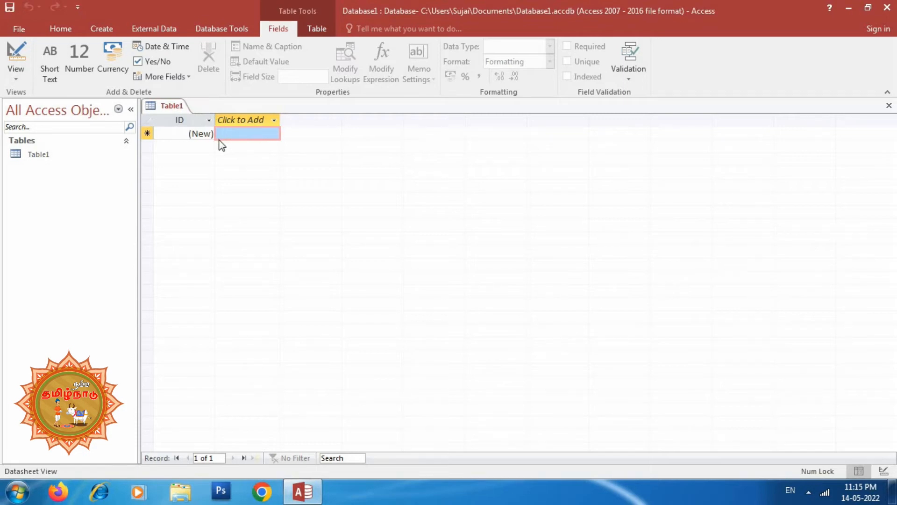
{"action": "left_click", "coordinate": [263, 121]}
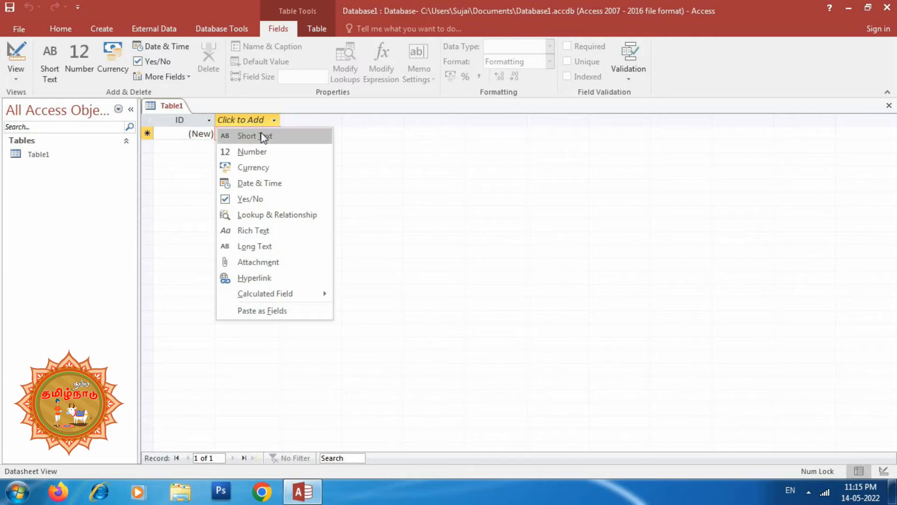
{"action": "left_click", "coordinate": [264, 136]}
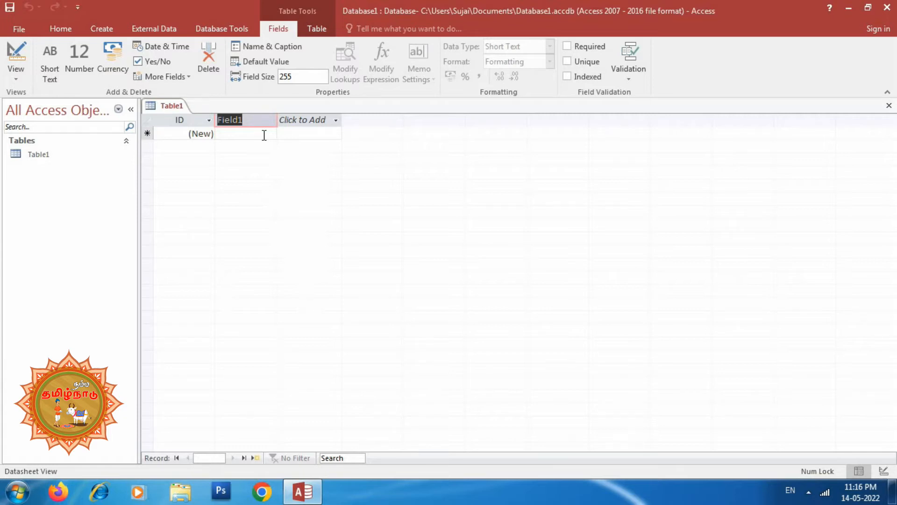
{"action": "type", "text": "Name"}
{"action": "key", "text": "Return"}
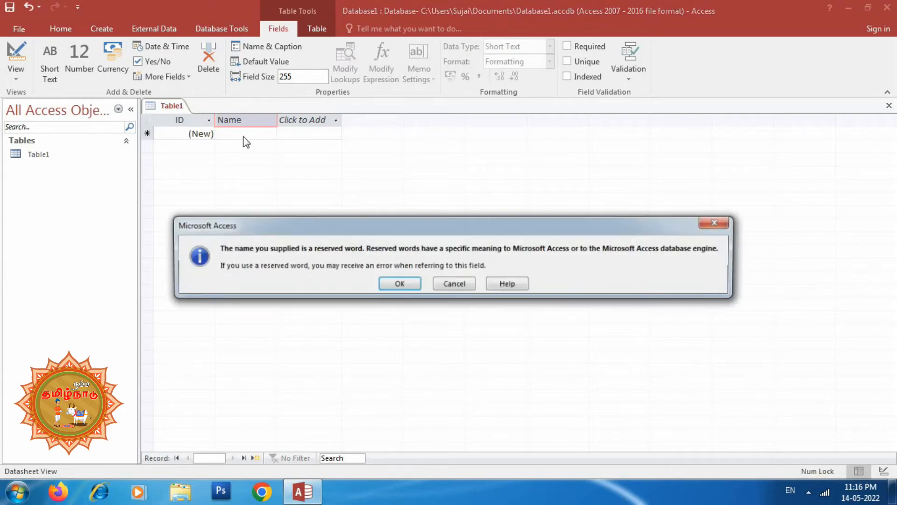
{"action": "left_click", "coordinate": [398, 284]}
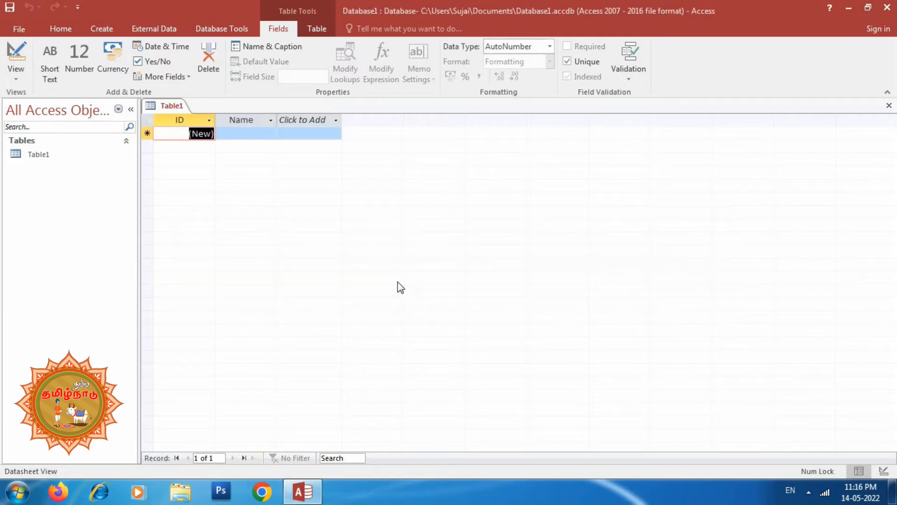
Add two Number fields called M1 and M2 after the Name field
{"action": "left_click", "coordinate": [315, 119]}
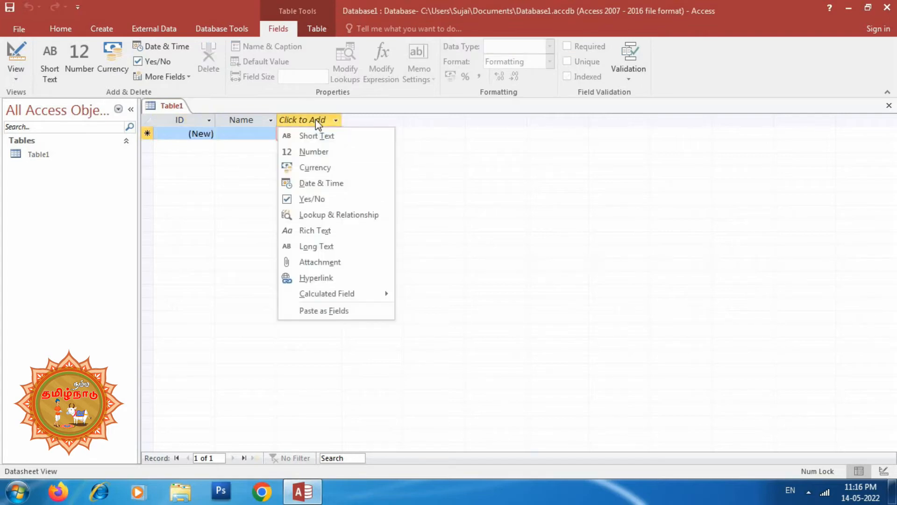
{"action": "left_click", "coordinate": [312, 152]}
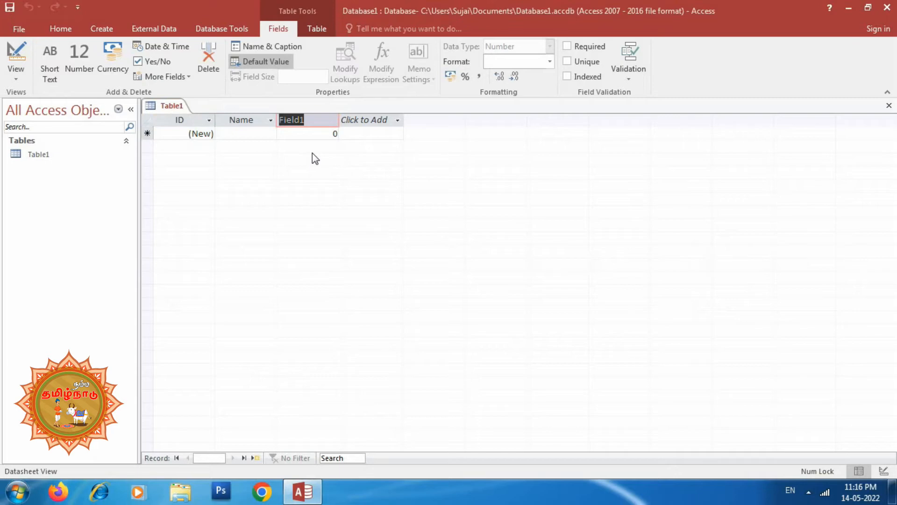
{"action": "type", "text": "M1"}
{"action": "left_click", "coordinate": [376, 123]}
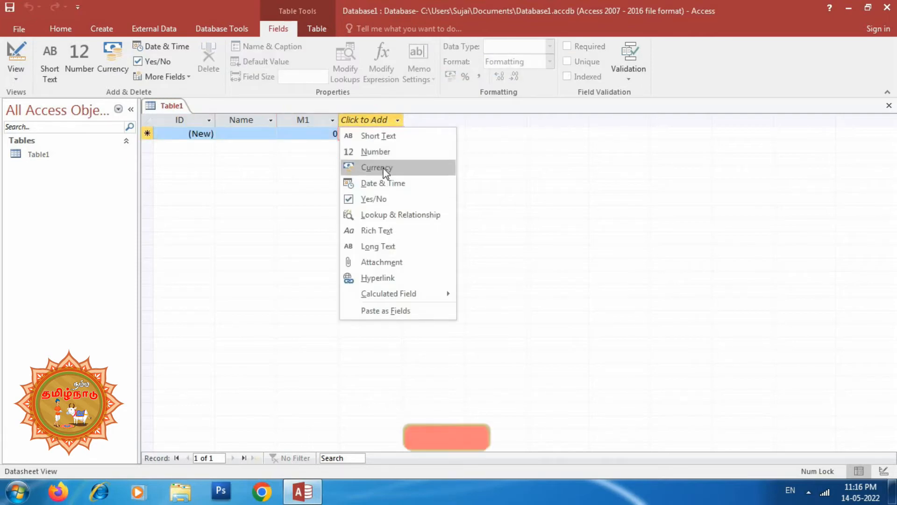
{"action": "left_click", "coordinate": [391, 156]}
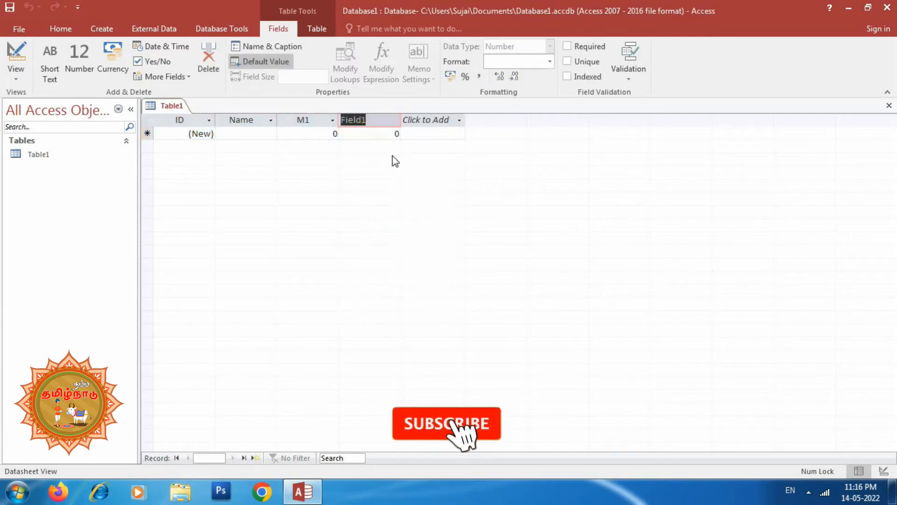
{"action": "type", "text": "M2"}
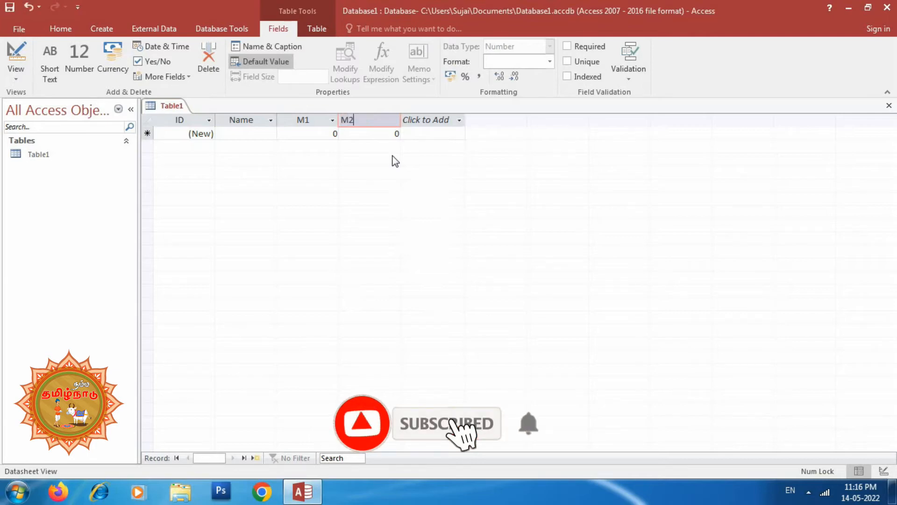
{"action": "key", "text": "Return"}
Add a Short Text field called Result after the M2 field
{"action": "left_click", "coordinate": [436, 122]}
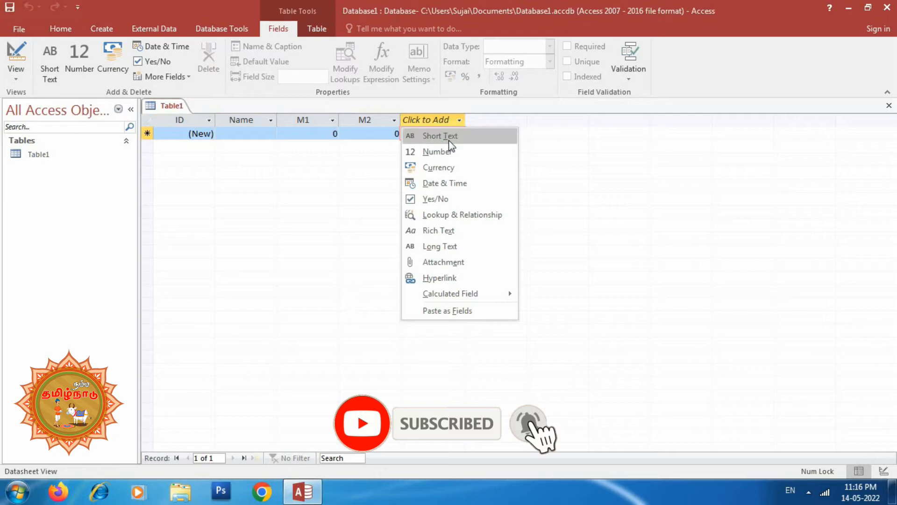
{"action": "left_click", "coordinate": [450, 140]}
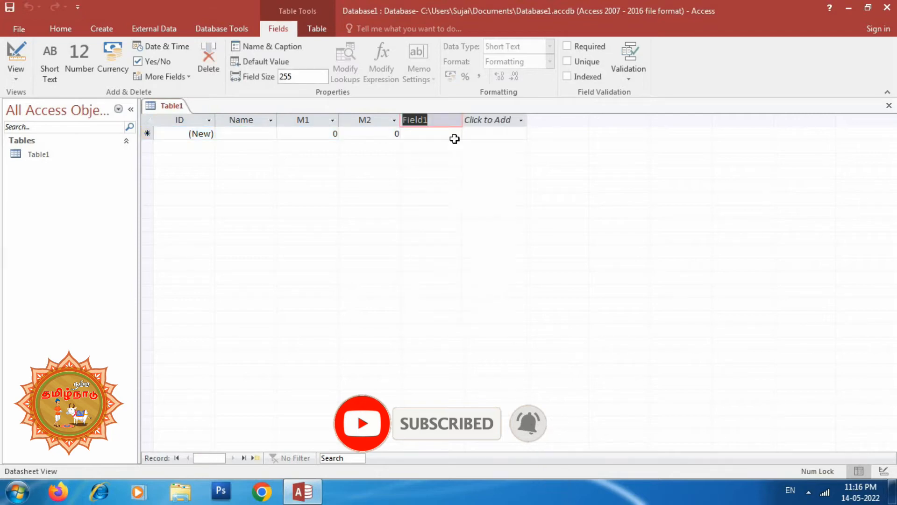
{"action": "type", "text": "Result"}
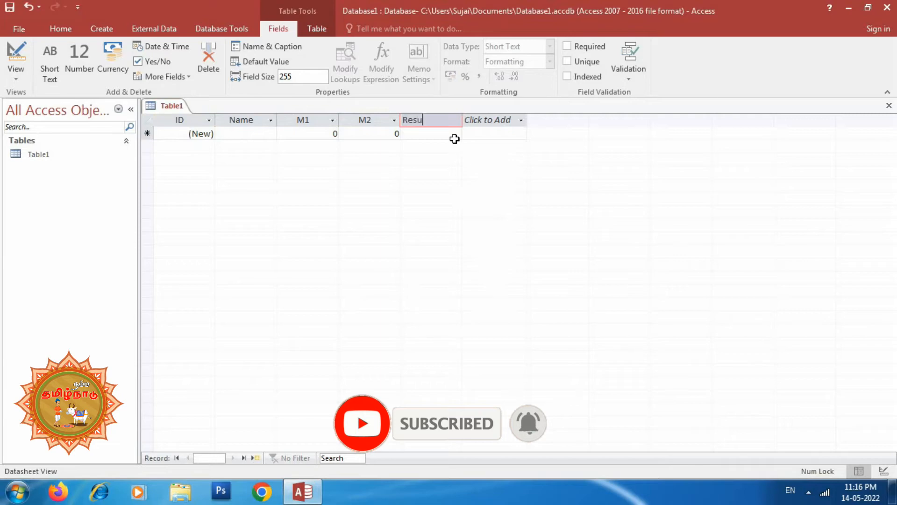
Fill in the first record with the student's name, M1 98, M2 96 and Result Pass
{"action": "left_click", "coordinate": [194, 134]}
{"action": "key", "text": "1"}
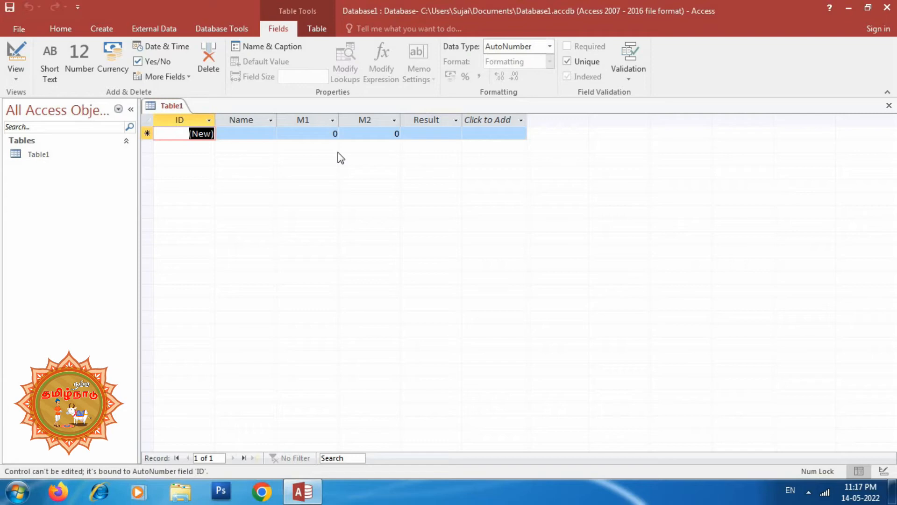
{"action": "left_click", "coordinate": [251, 134]}
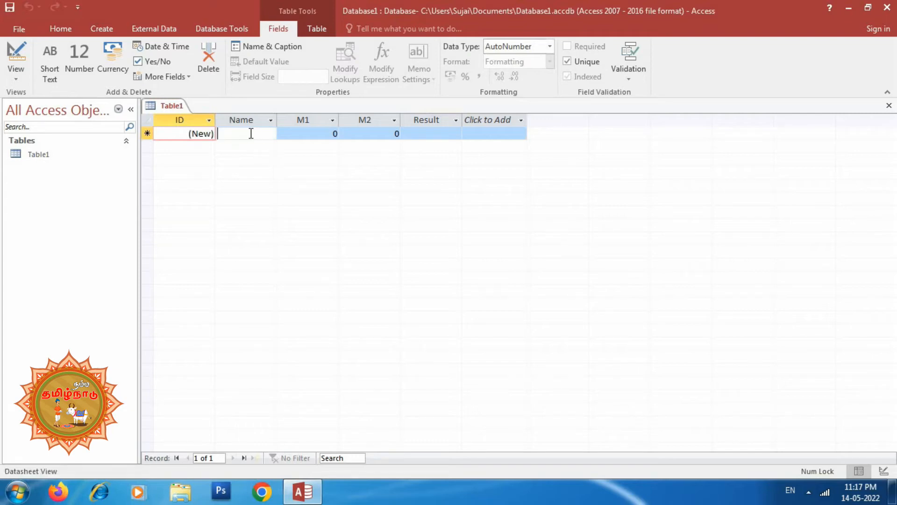
{"action": "type", "text": "Sujai"}
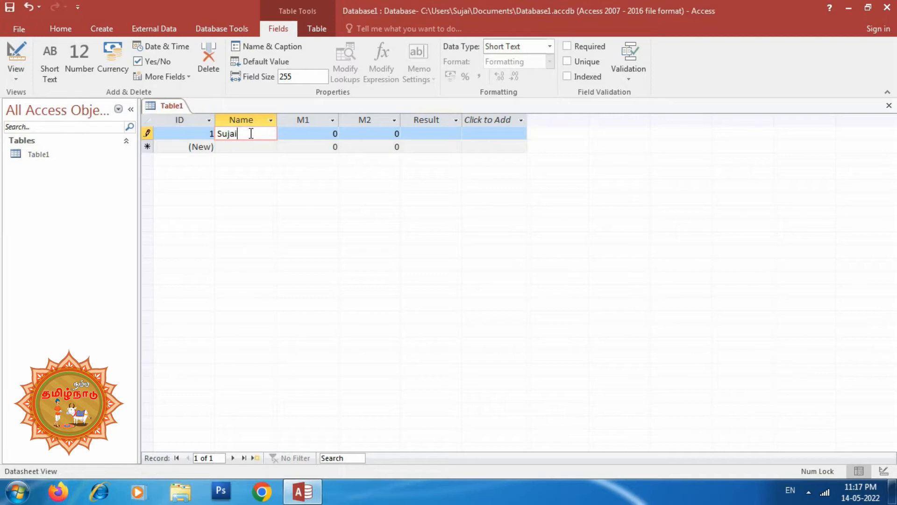
{"action": "key", "text": "Tab"}
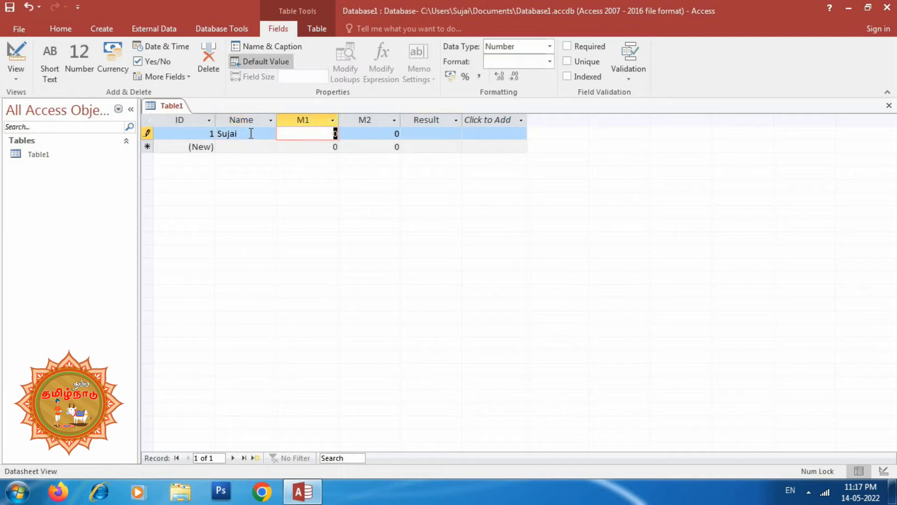
{"action": "type", "text": "98"}
{"action": "key", "text": "Tab"}
{"action": "type", "text": "96"}
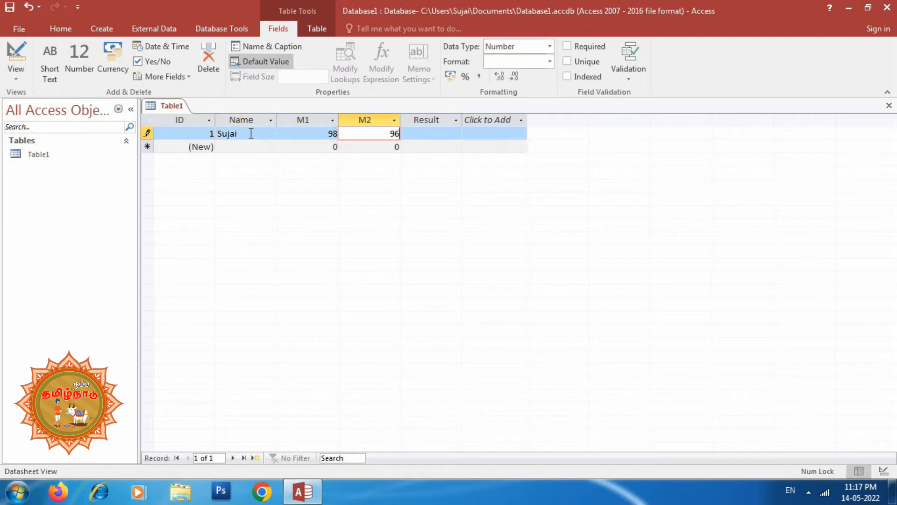
{"action": "key", "text": "Tab"}
{"action": "type", "text": "Pass"}
{"action": "key", "text": "Tab"}
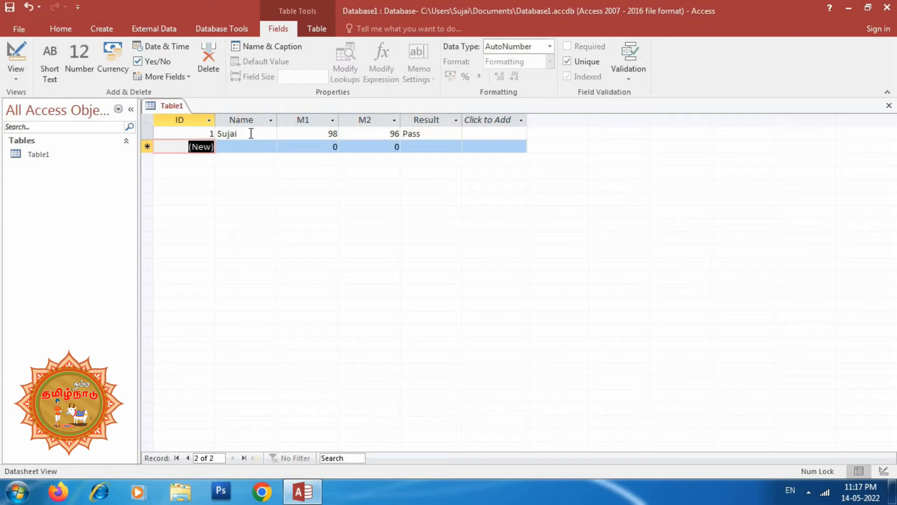
Fill in the second record with the student's name, M1 97, M2 92 and Result Pass
{"action": "key", "text": "Tab"}
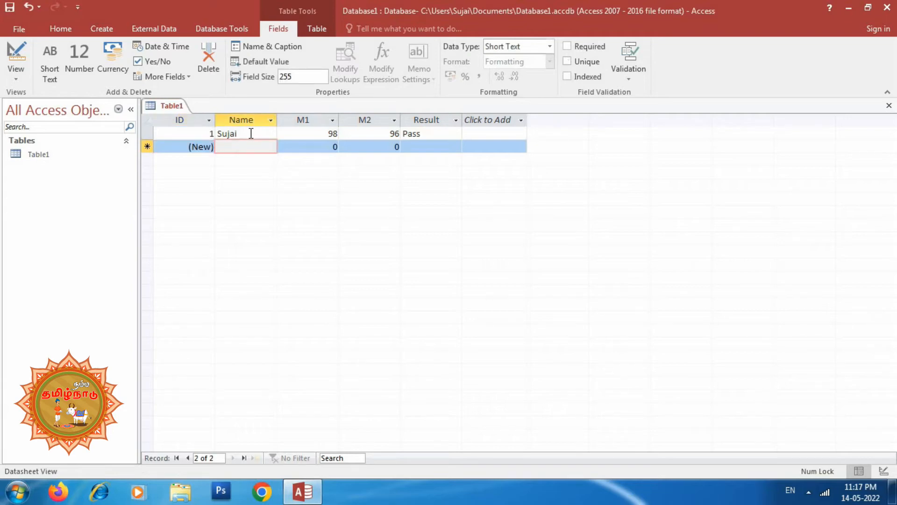
{"action": "type", "text": "Aadhan"}
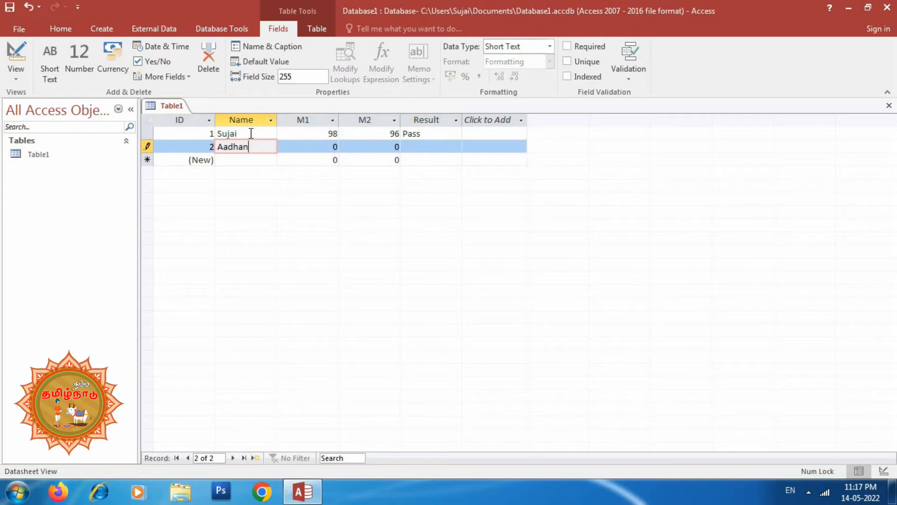
{"action": "key", "text": "Tab"}
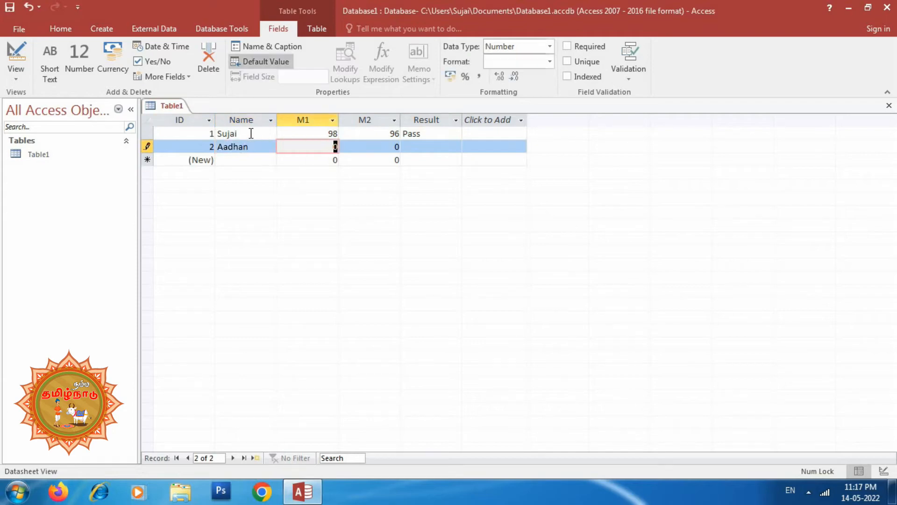
{"action": "type", "text": "97"}
{"action": "key", "text": "Tab"}
{"action": "type", "text": "92"}
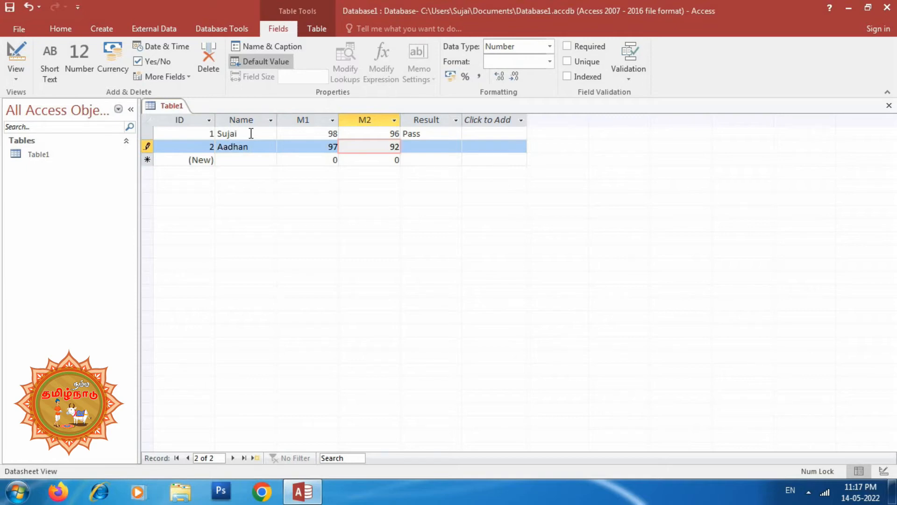
{"action": "key", "text": "Tab"}
{"action": "type", "text": "Pa"}
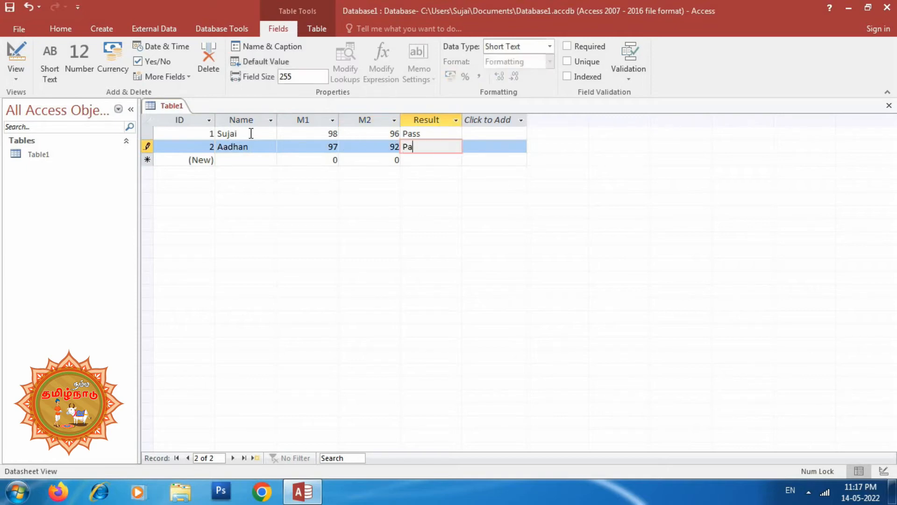
{"action": "type", "text": "ss"}
Save the table under the name Table1 and close it
{"action": "left_click", "coordinate": [10, 8]}
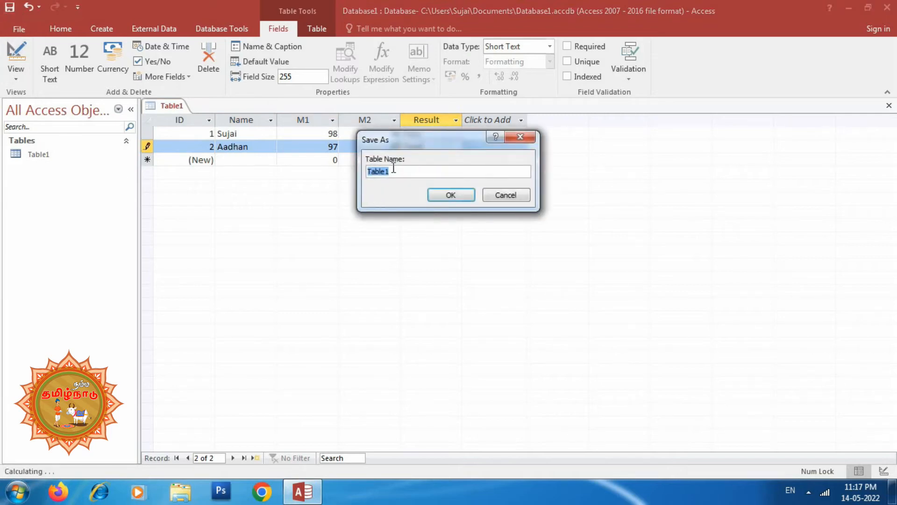
{"action": "left_click", "coordinate": [452, 194]}
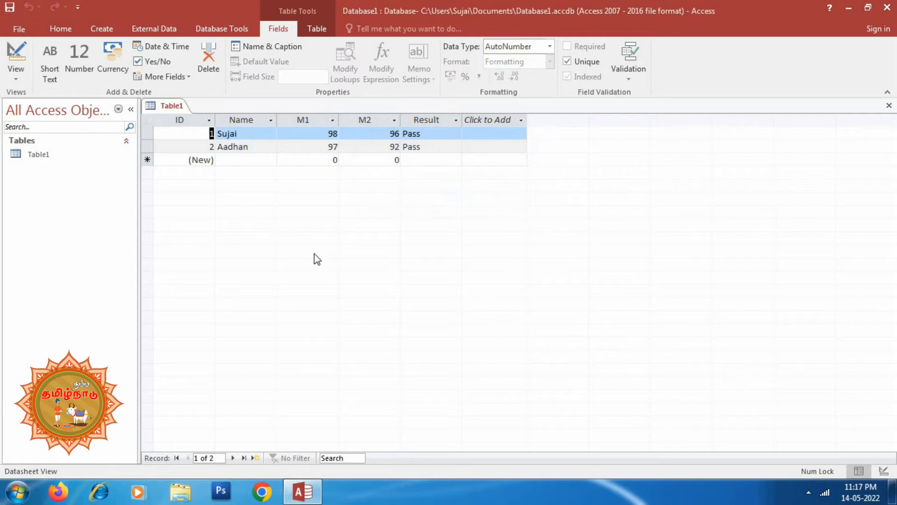
{"action": "left_click", "coordinate": [889, 106]}
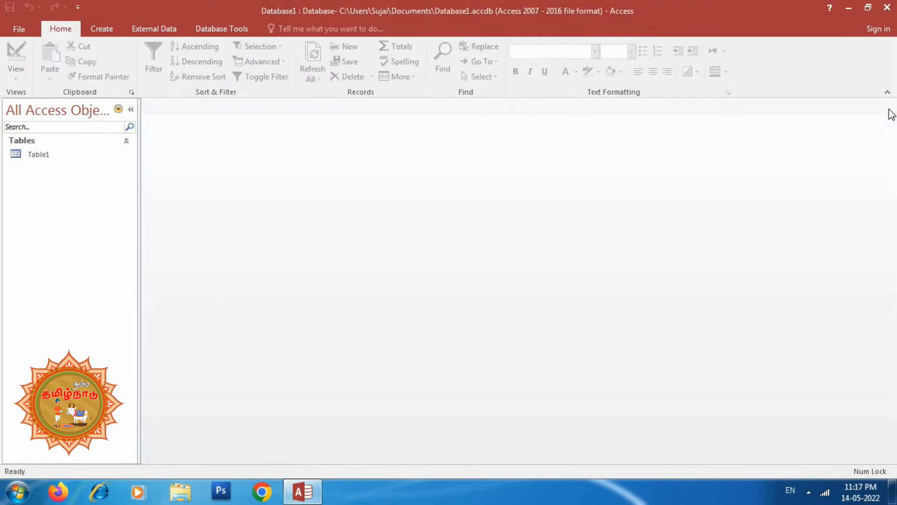
Start a new table in Design View, and open Table1 to check its fields before closing it again
{"action": "left_click", "coordinate": [106, 30]}
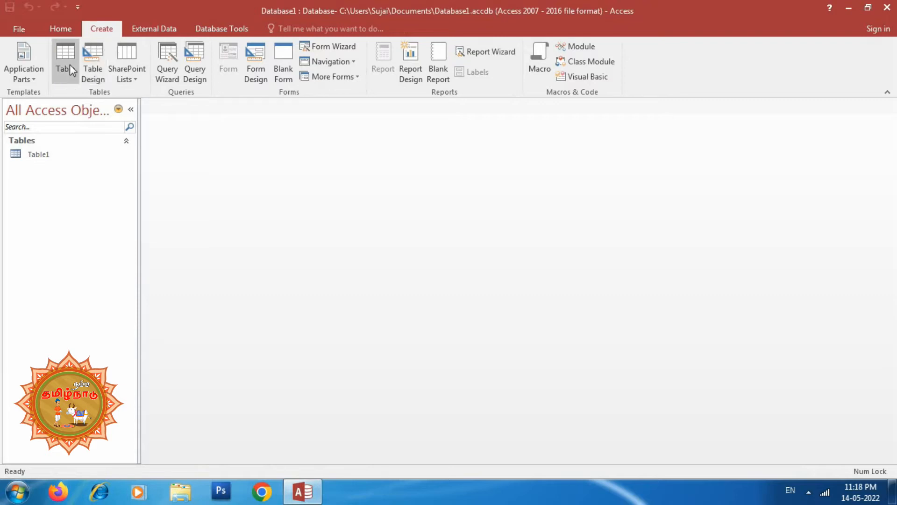
{"action": "left_click", "coordinate": [92, 82]}
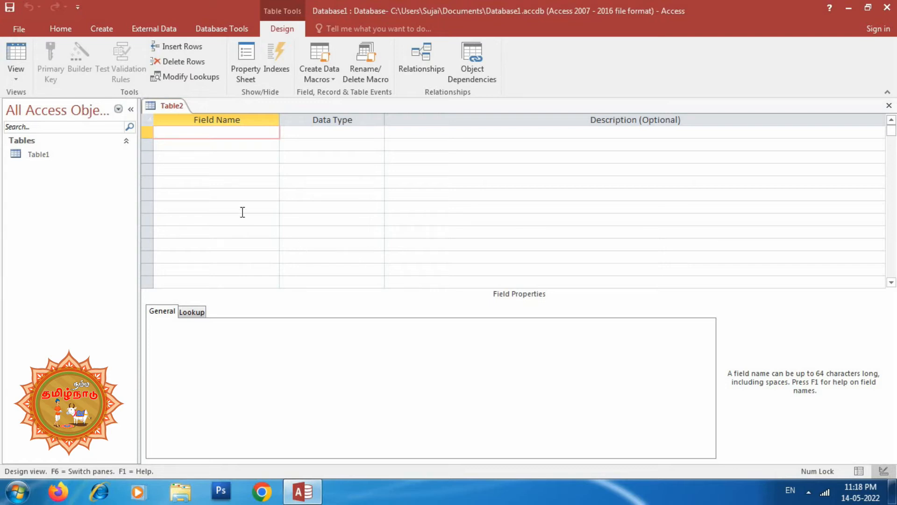
{"action": "double_click", "coordinate": [30, 156]}
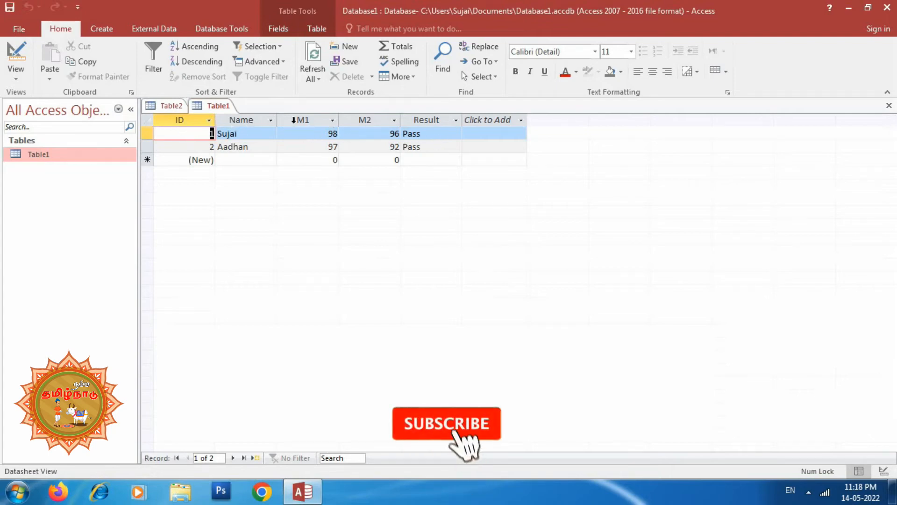
{"action": "left_click", "coordinate": [889, 105]}
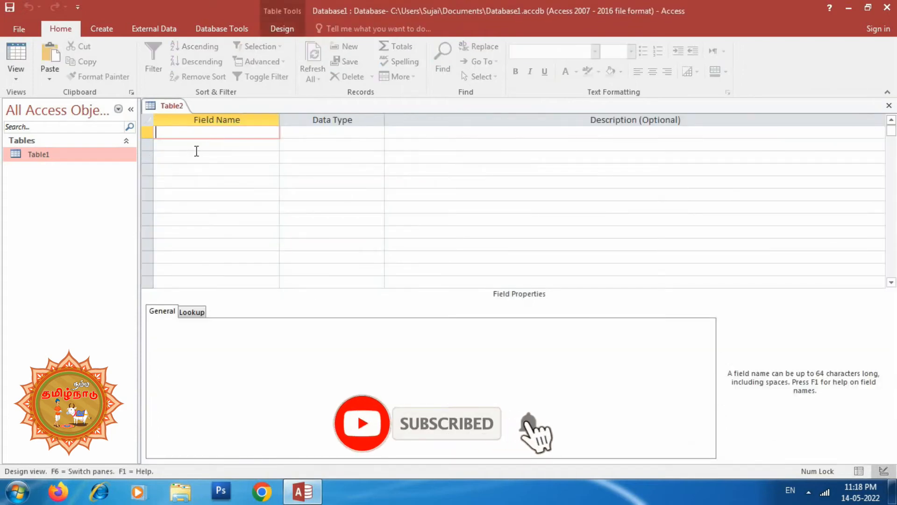
Enter Sno as the name of the new table's first field
{"action": "type", "text": "S"}
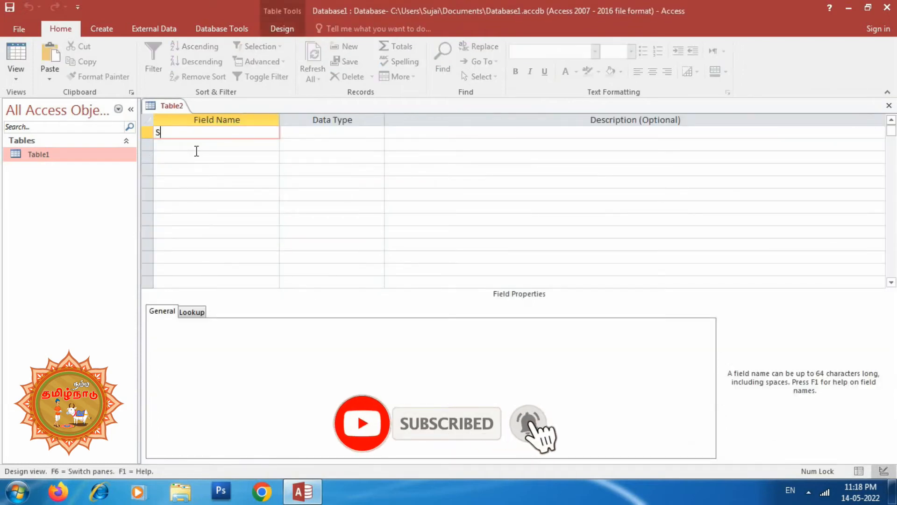
{"action": "type", "text": "no"}
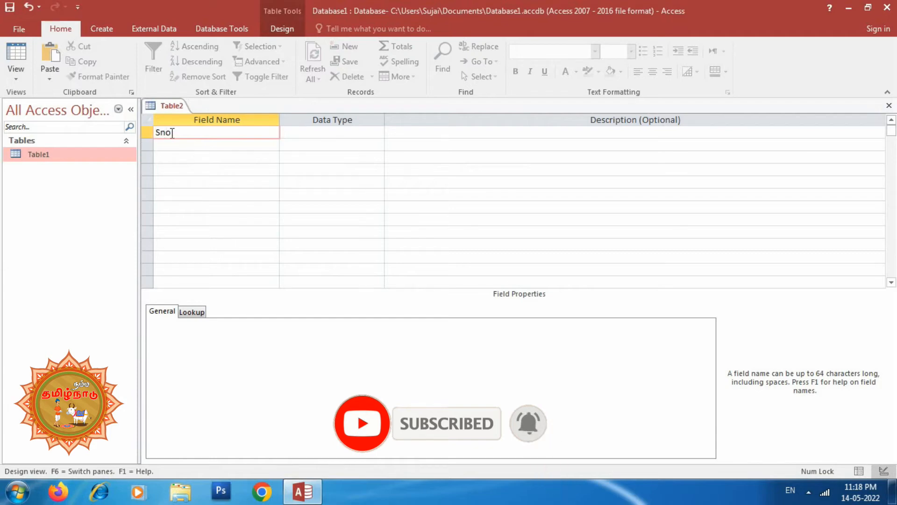
Try to rename the first field as S.no, and restore the name Sno
{"action": "left_click", "coordinate": [162, 133]}
{"action": "type", "text": "."}
{"action": "key", "text": "Tab"}
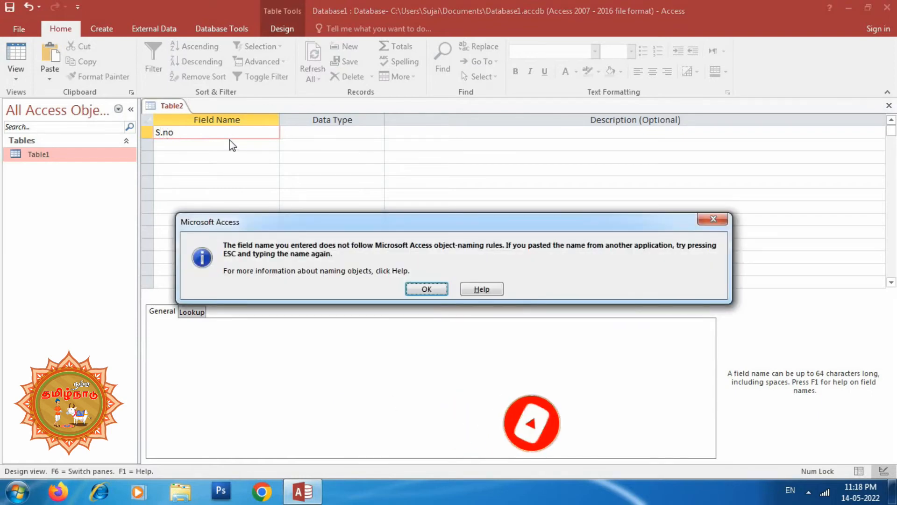
{"action": "left_click", "coordinate": [437, 290]}
{"action": "key", "text": "BackSpace"}
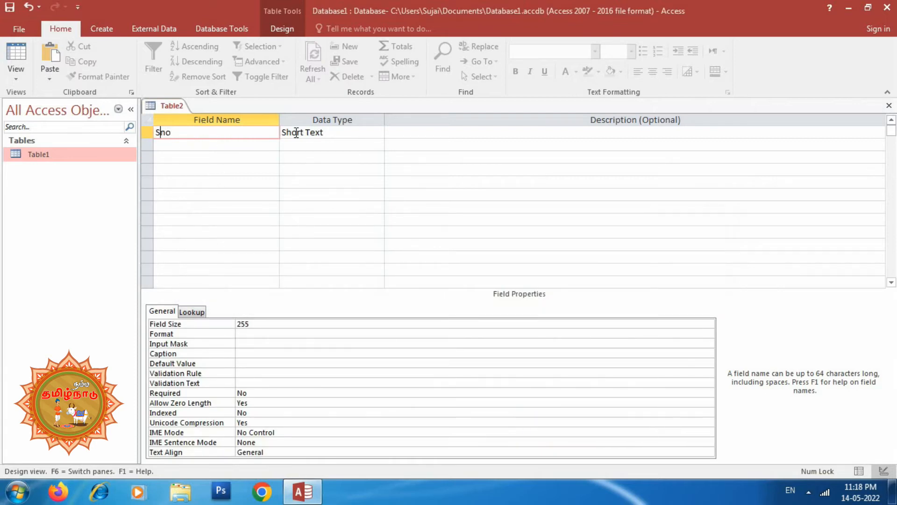
Set the data type of the Sno field to AutoNumber and leave its description empty
{"action": "left_click", "coordinate": [376, 130]}
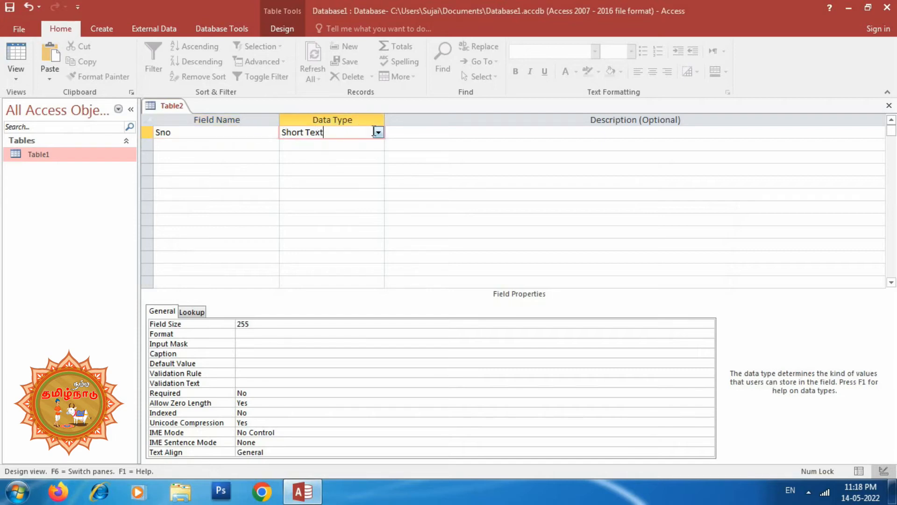
{"action": "left_click", "coordinate": [377, 132]}
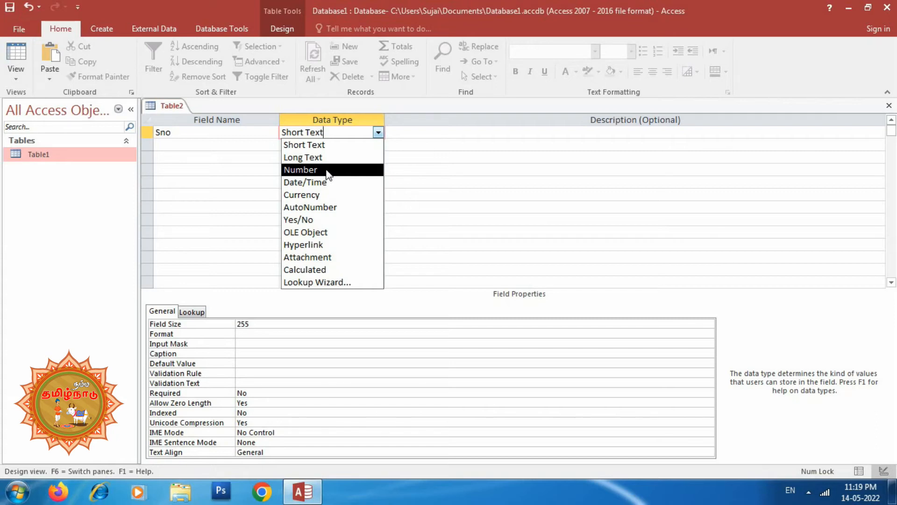
{"action": "left_click", "coordinate": [322, 207]}
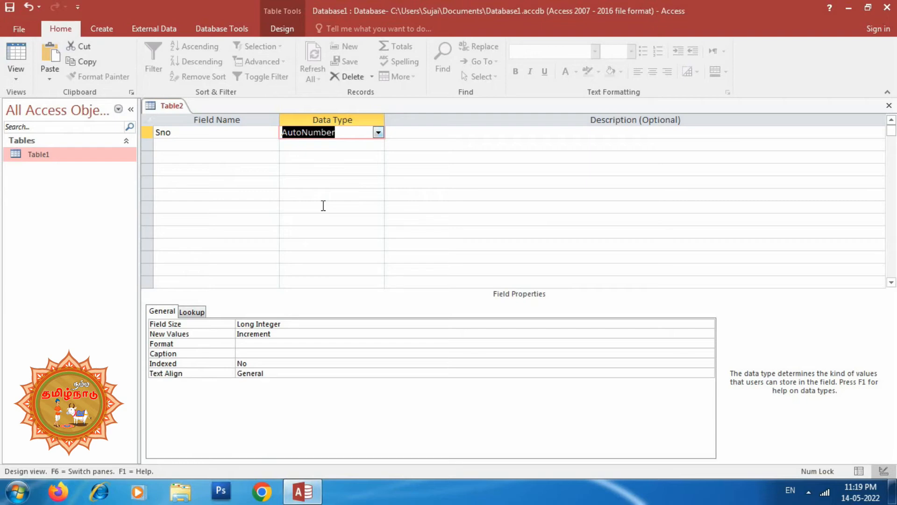
{"action": "left_click", "coordinate": [499, 131]}
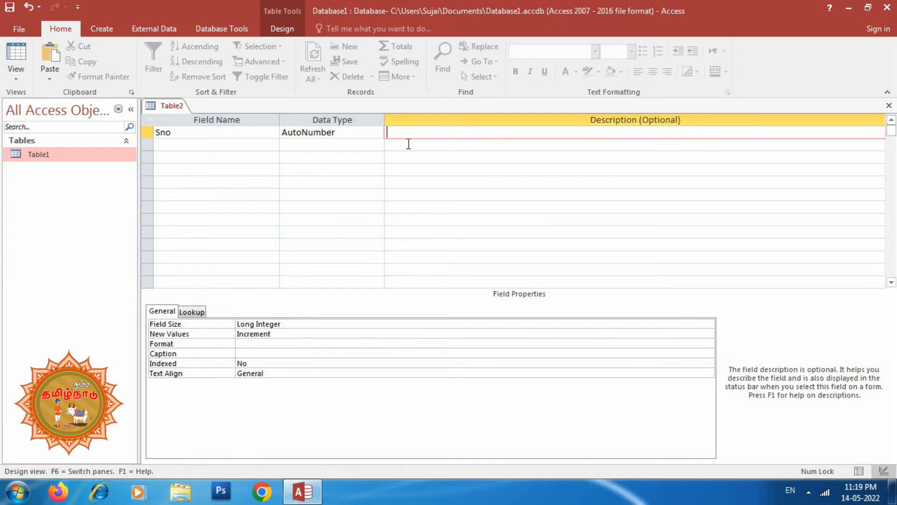
Add a second field named Std Name with the Short Text data type
{"action": "left_click", "coordinate": [225, 147]}
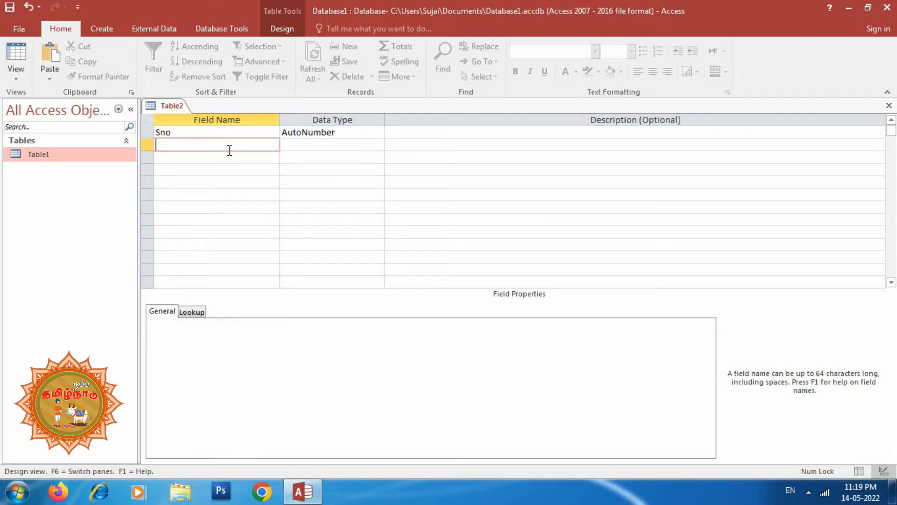
{"action": "type", "text": "Std Name"}
{"action": "key", "text": "Tab"}
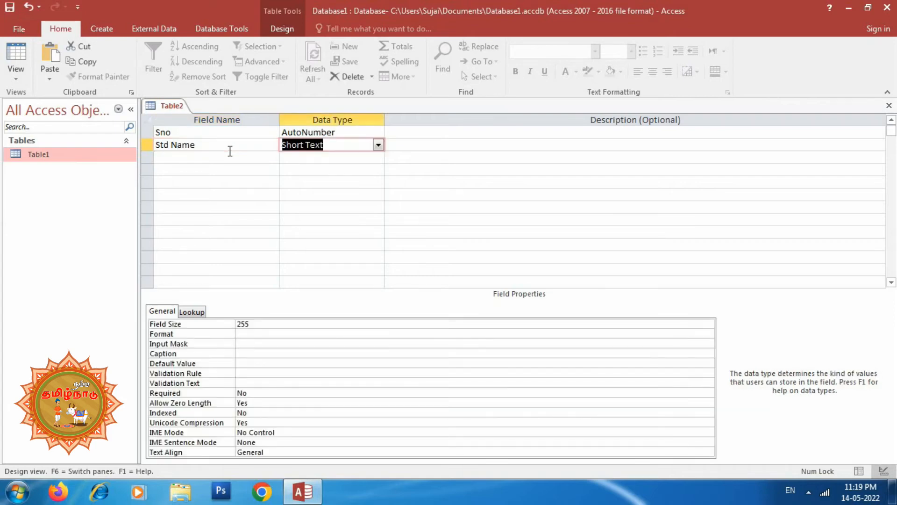
{"action": "left_click", "coordinate": [378, 145]}
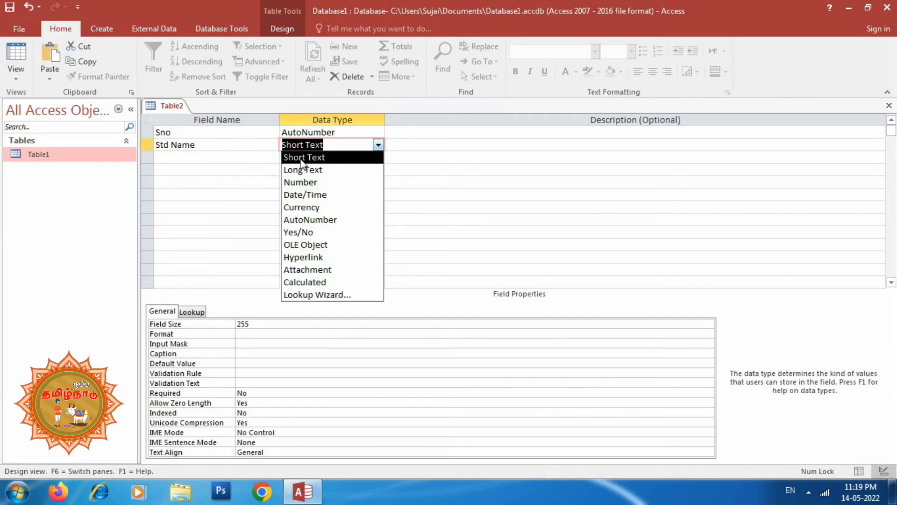
{"action": "left_click", "coordinate": [302, 159]}
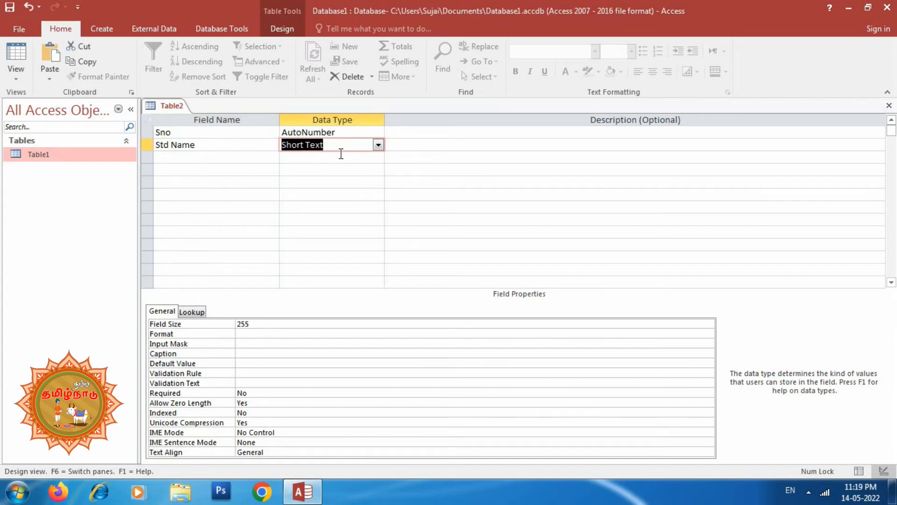
{"action": "left_click", "coordinate": [378, 145]}
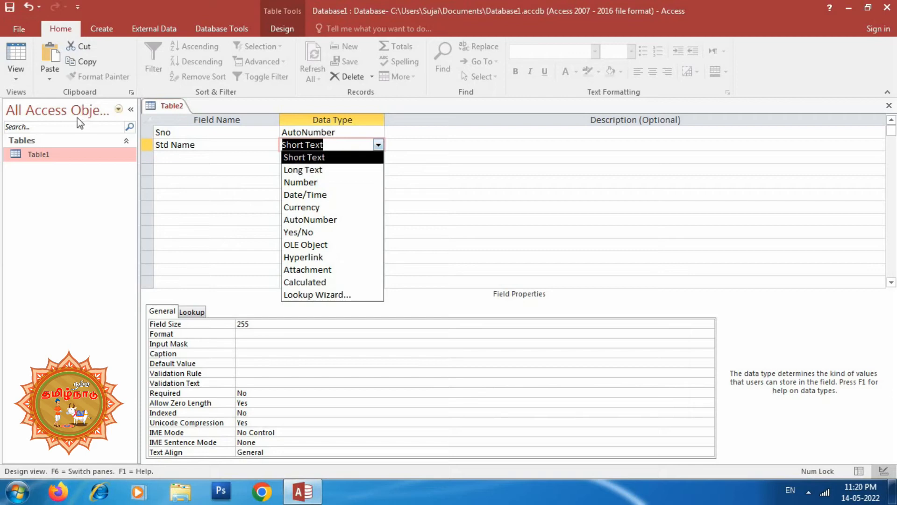
{"action": "left_click", "coordinate": [329, 161]}
Add a third field named M1 with the Number data type and an Integer field size
{"action": "left_click", "coordinate": [220, 158]}
{"action": "type", "text": "M1"}
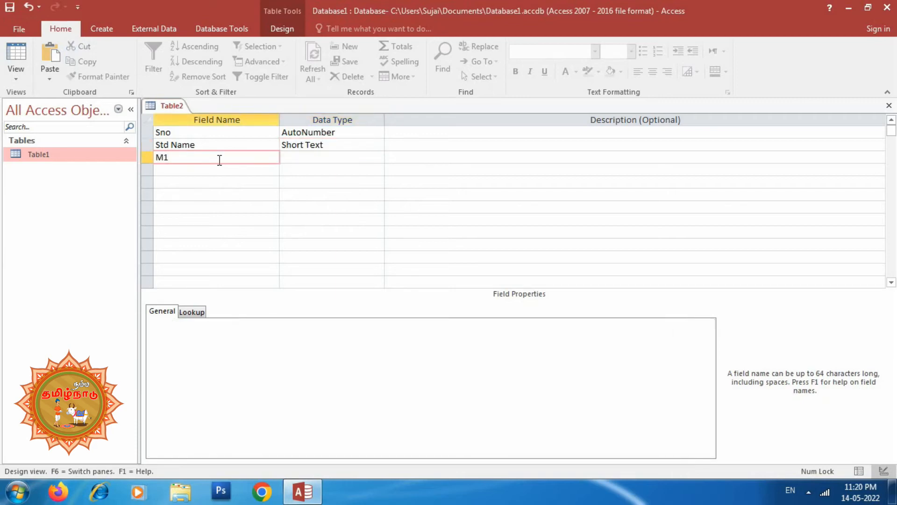
{"action": "key", "text": "Tab"}
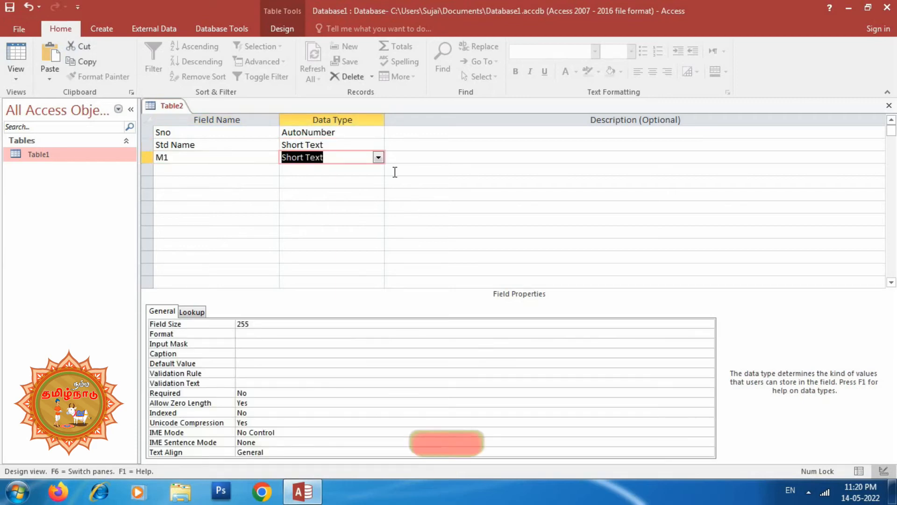
{"action": "left_click", "coordinate": [378, 157]}
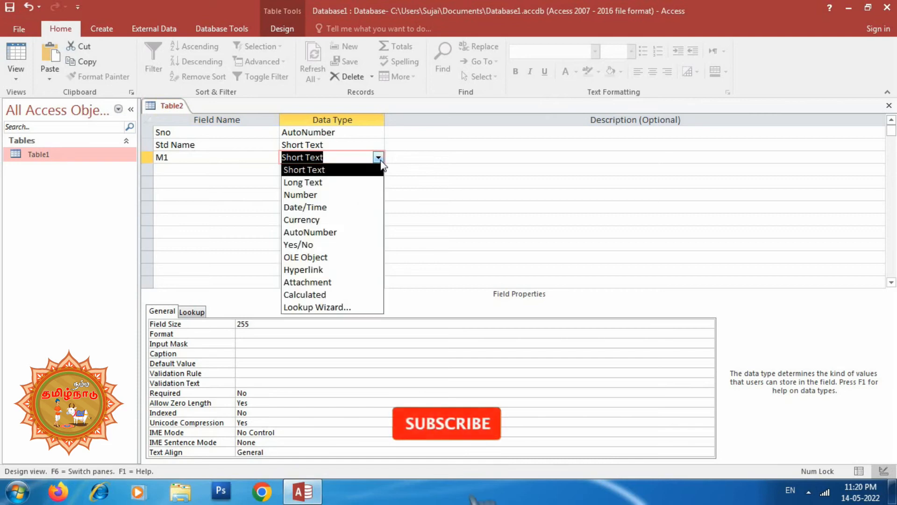
{"action": "left_click", "coordinate": [332, 196]}
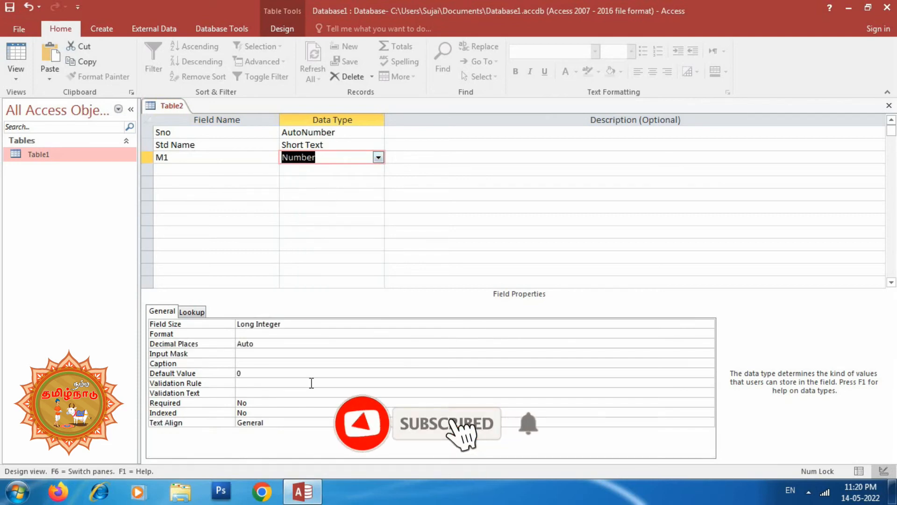
{"action": "left_click", "coordinate": [301, 333]}
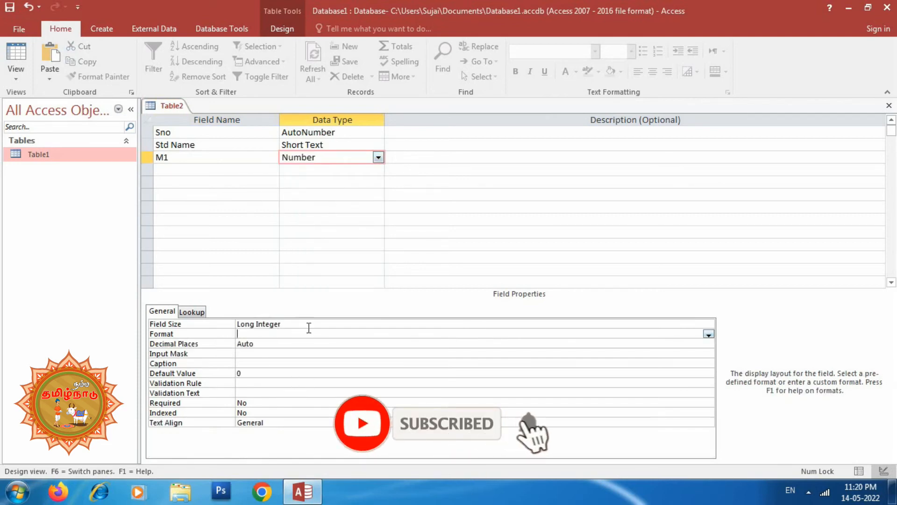
{"action": "left_click", "coordinate": [412, 324]}
{"action": "left_click", "coordinate": [709, 325]}
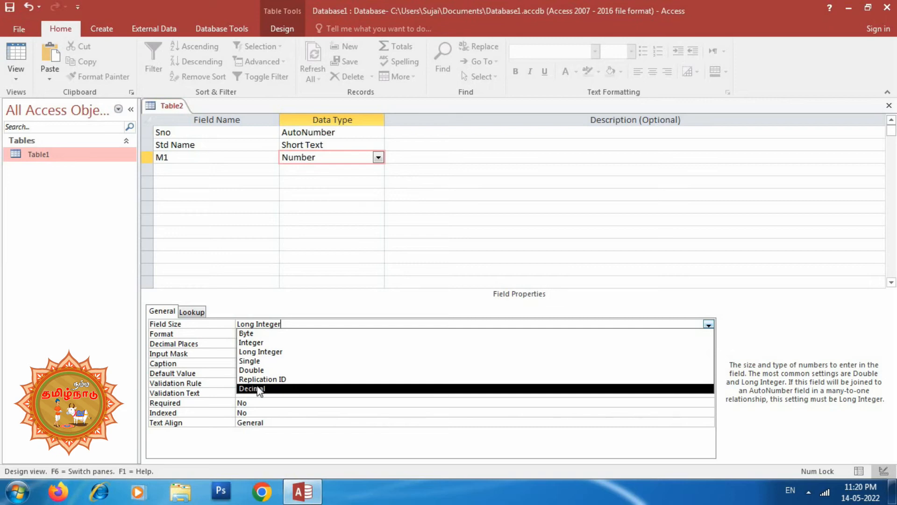
{"action": "left_click", "coordinate": [256, 344]}
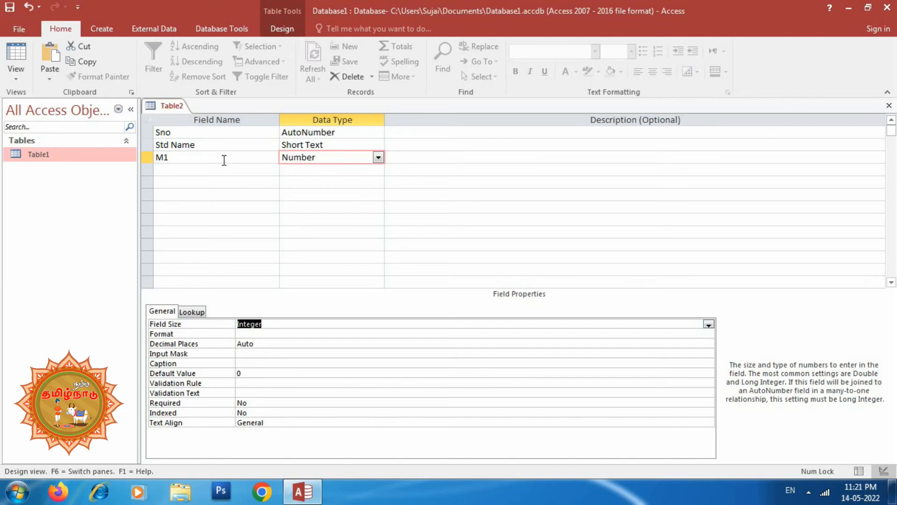
Add a fourth field named M2 with the Number data type and an Integer field size
{"action": "left_click", "coordinate": [199, 170]}
{"action": "type", "text": "M2"}
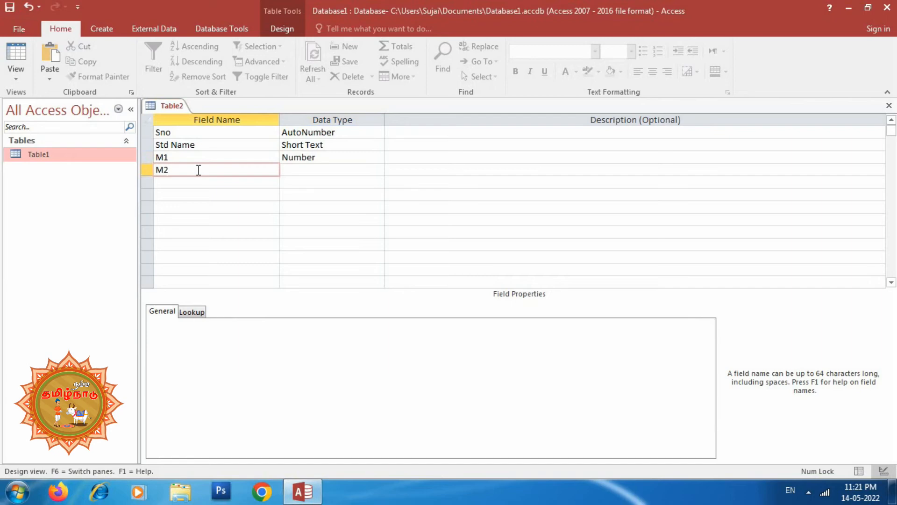
{"action": "key", "text": "Tab"}
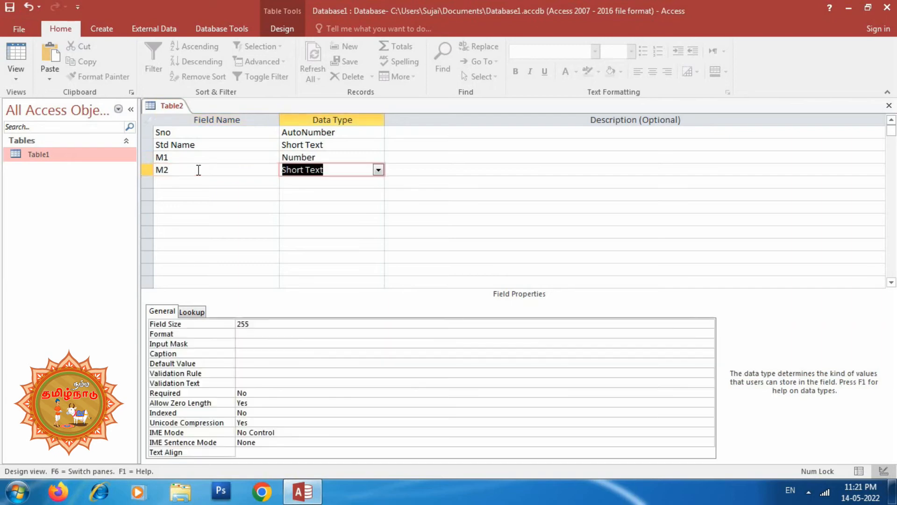
{"action": "left_click", "coordinate": [378, 170]}
{"action": "left_click", "coordinate": [311, 207]}
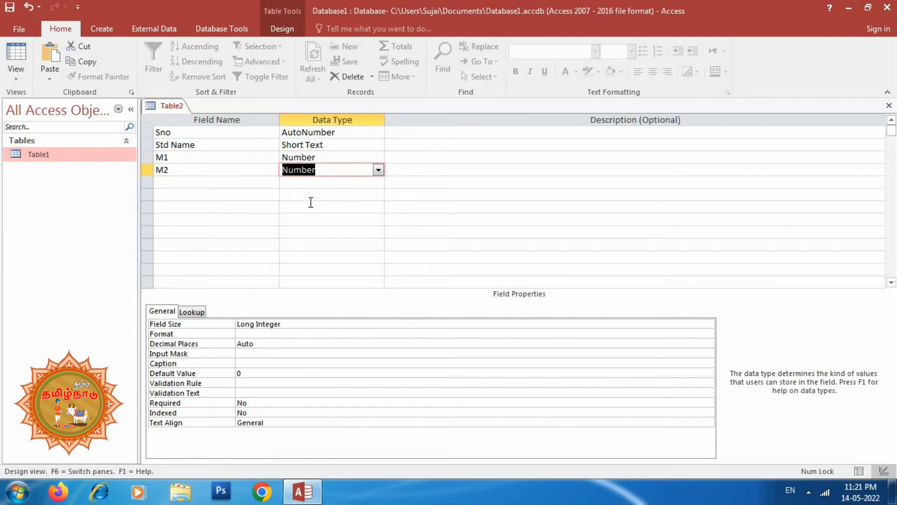
{"action": "left_click", "coordinate": [304, 323]}
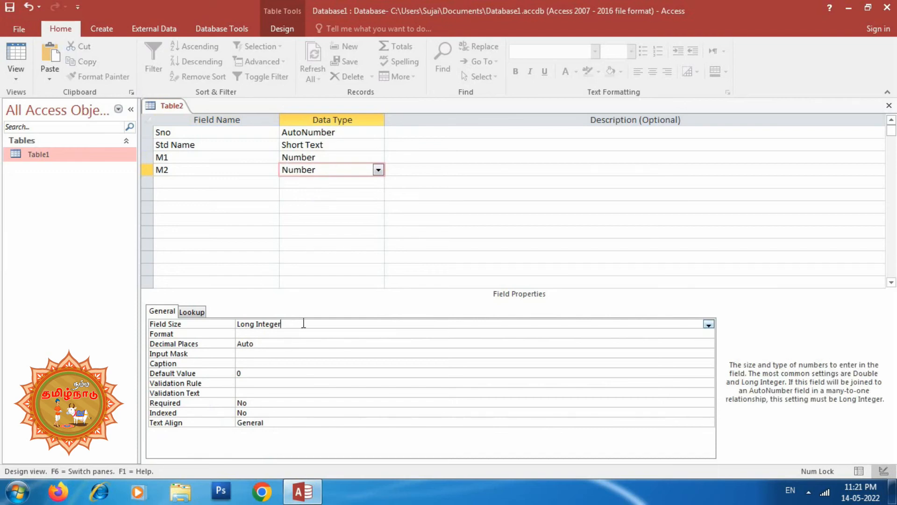
{"action": "left_click", "coordinate": [709, 324]}
{"action": "left_click", "coordinate": [266, 343]}
Add a fifth field named Result, keeping the default Short Text data type
{"action": "left_click", "coordinate": [212, 185]}
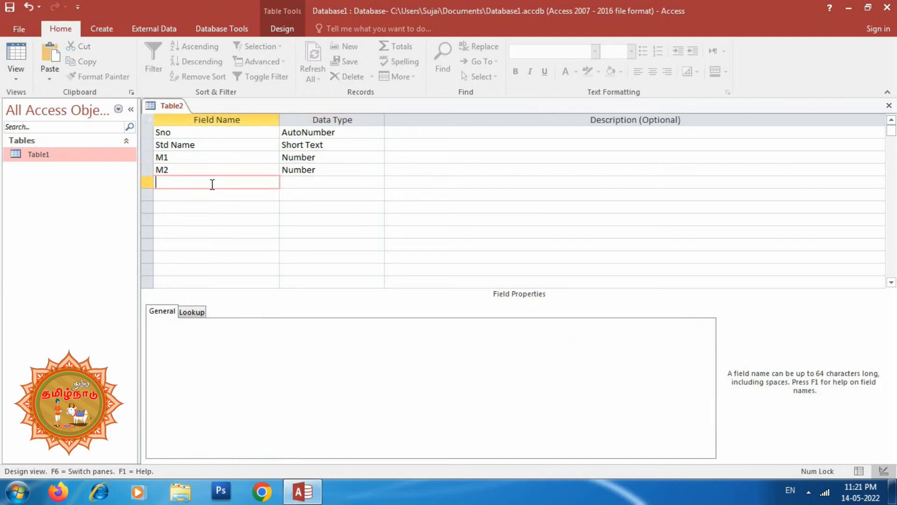
{"action": "type", "text": "Result"}
{"action": "key", "text": "Tab"}
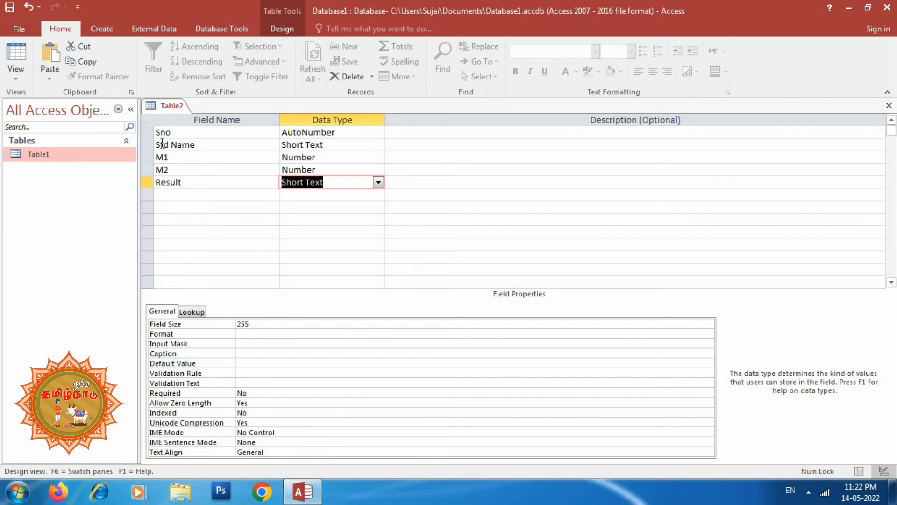
Make the Std Name field the table's primary key
{"action": "left_click", "coordinate": [144, 145]}
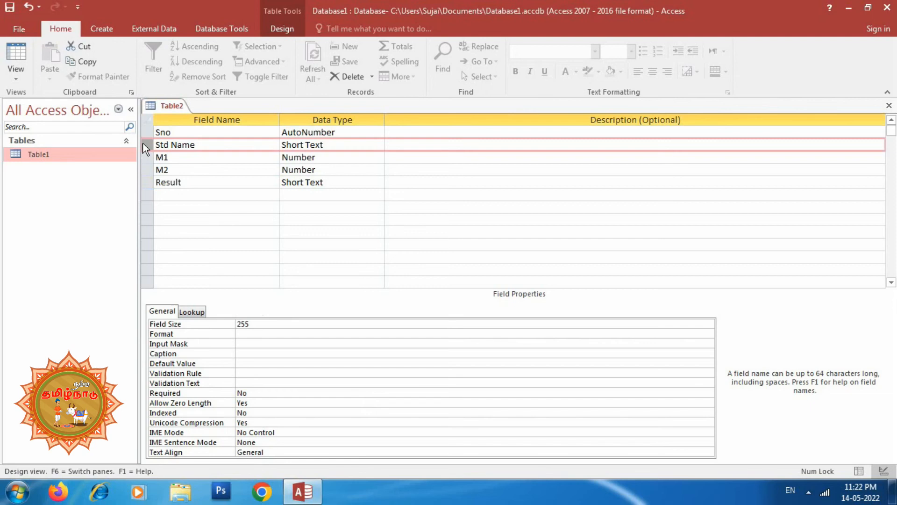
{"action": "right_click", "coordinate": [143, 145]}
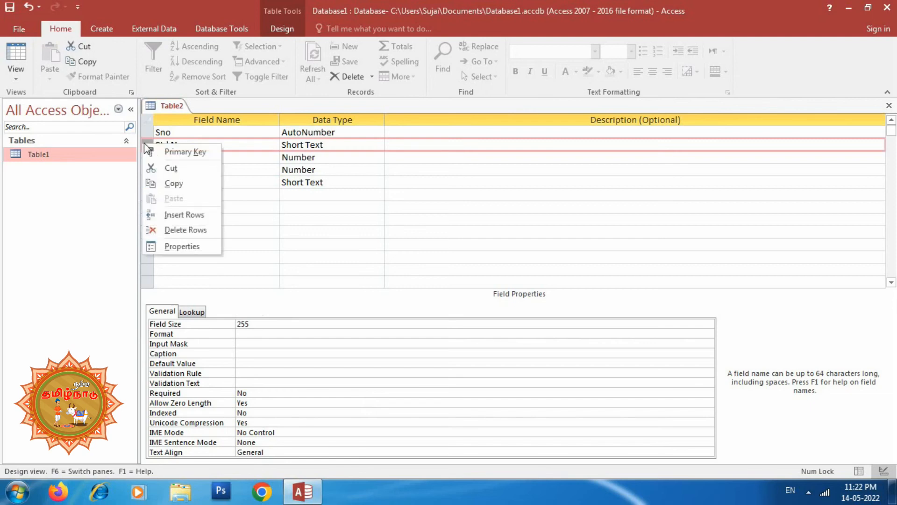
{"action": "left_click", "coordinate": [201, 151]}
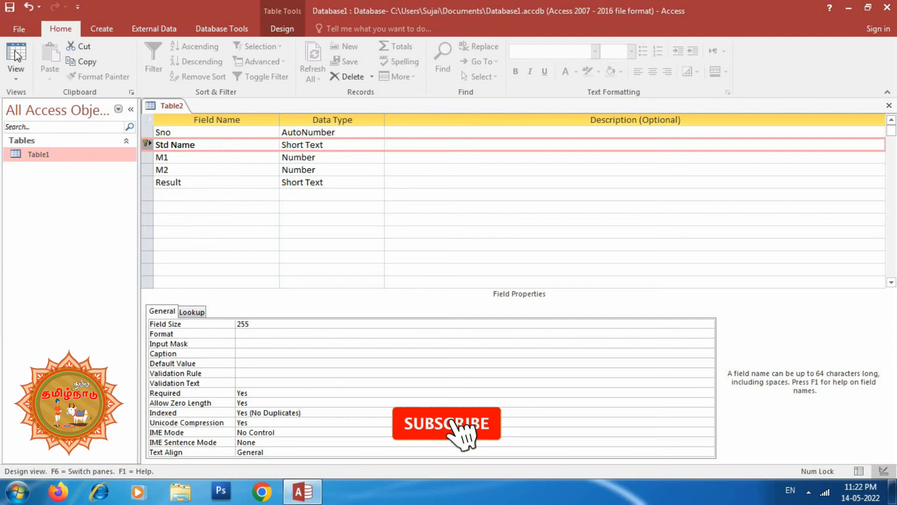
Save the table under the name Table2 and close its design
{"action": "left_click", "coordinate": [10, 8]}
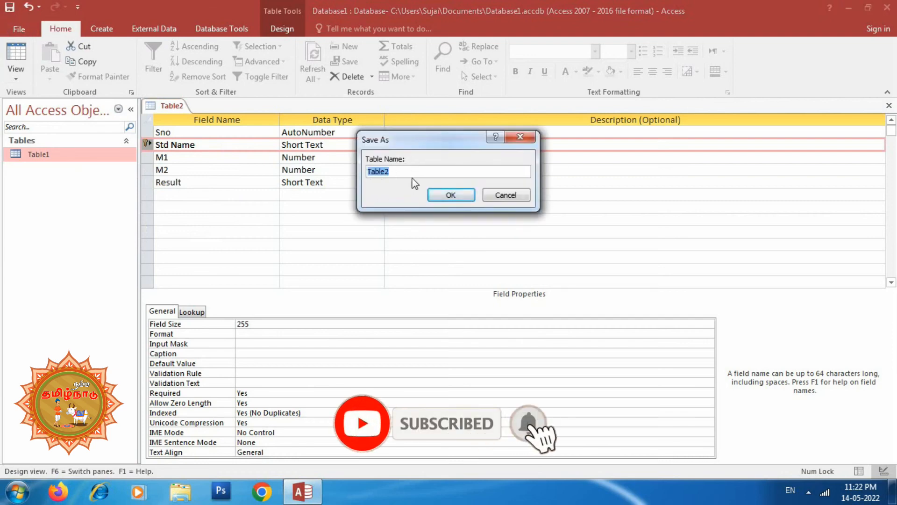
{"action": "left_click", "coordinate": [445, 195]}
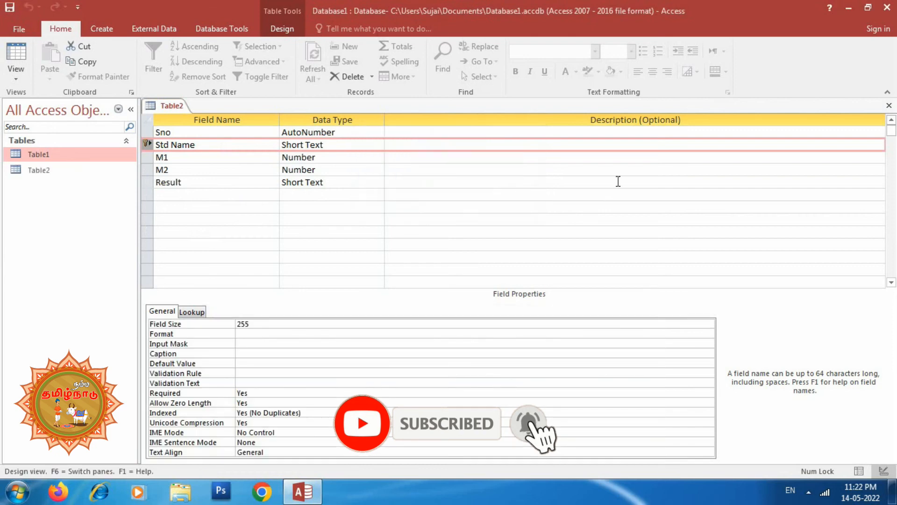
{"action": "left_click", "coordinate": [890, 107]}
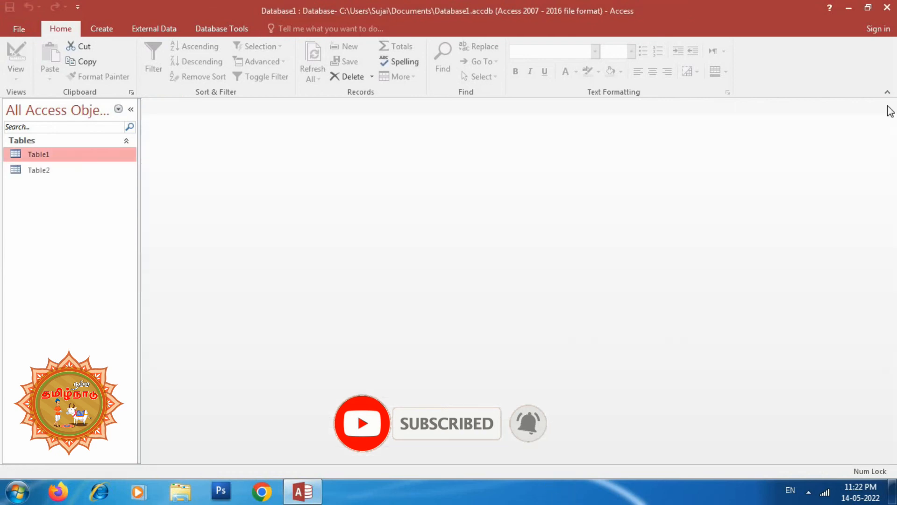
Open Table2 and Table1 as datasheets to compare their fields, and return to Table2
{"action": "double_click", "coordinate": [40, 171]}
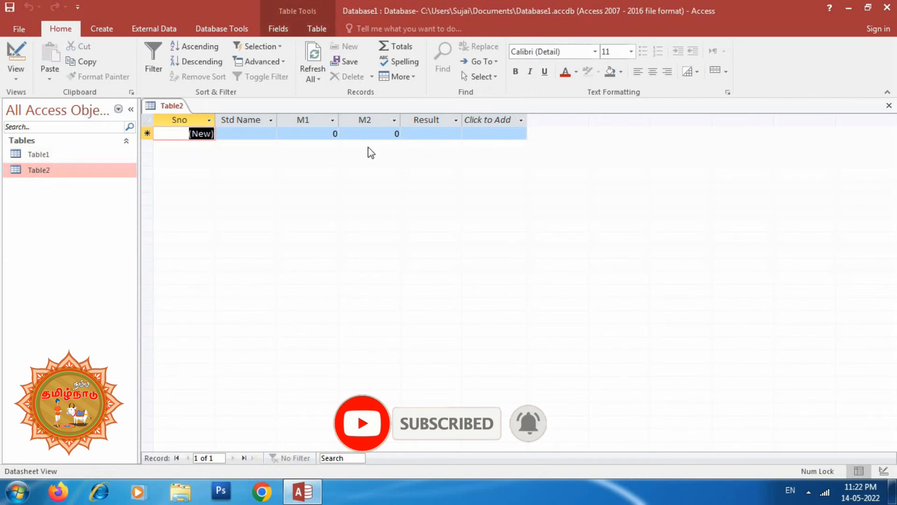
{"action": "double_click", "coordinate": [41, 153]}
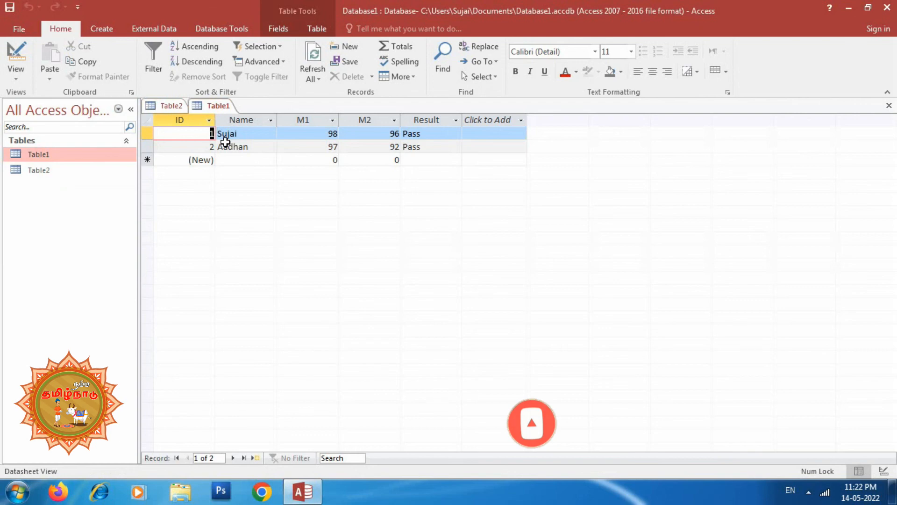
{"action": "left_click", "coordinate": [166, 108]}
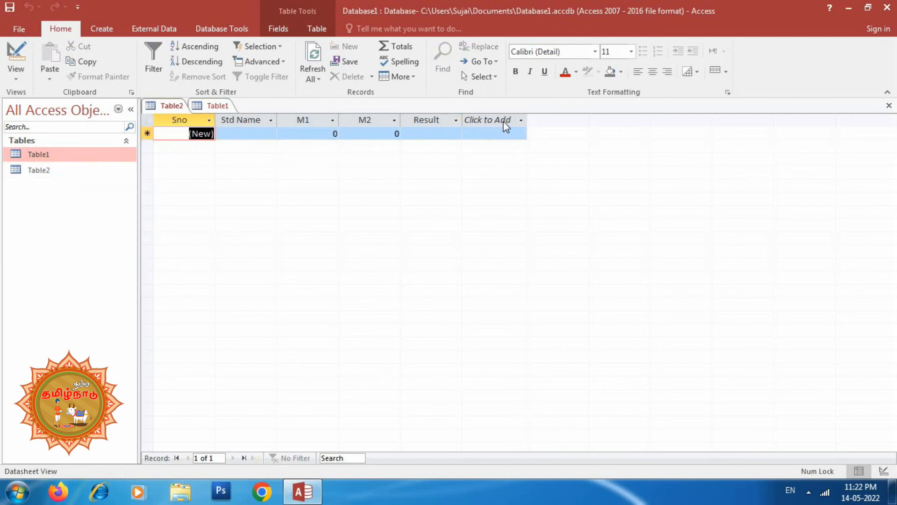
Fill Table2's first record with the student's name, 98 for M1, 96 for M2 and Pass as the Result
{"action": "left_click", "coordinate": [53, 172]}
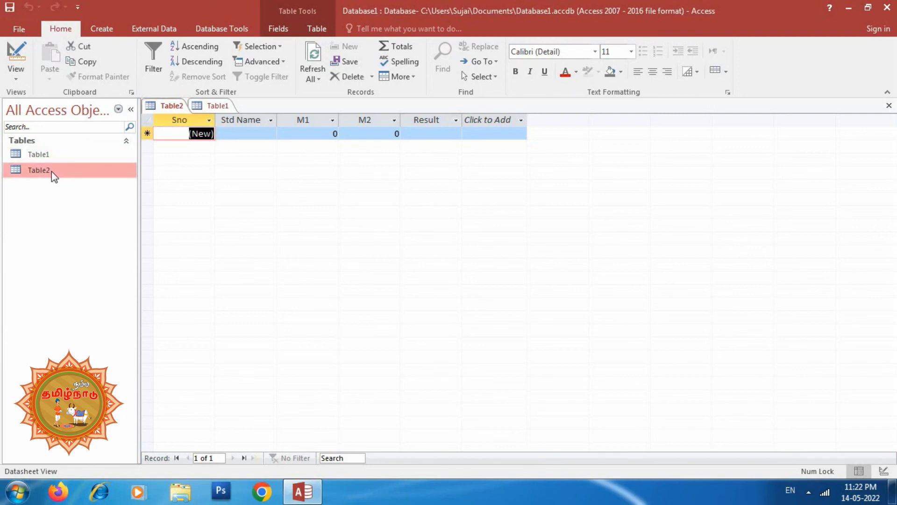
{"action": "left_click", "coordinate": [251, 134]}
{"action": "type", "text": "S"}
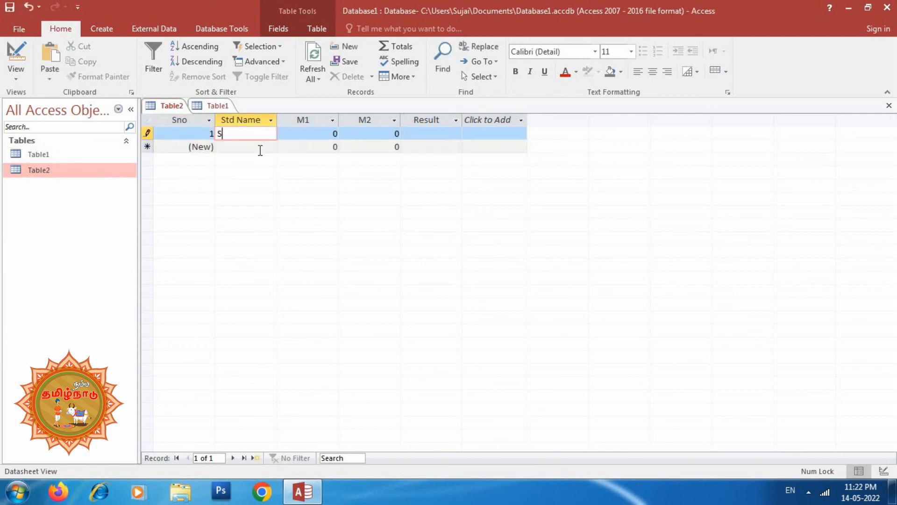
{"action": "type", "text": "ujai"}
{"action": "key", "text": "Tab"}
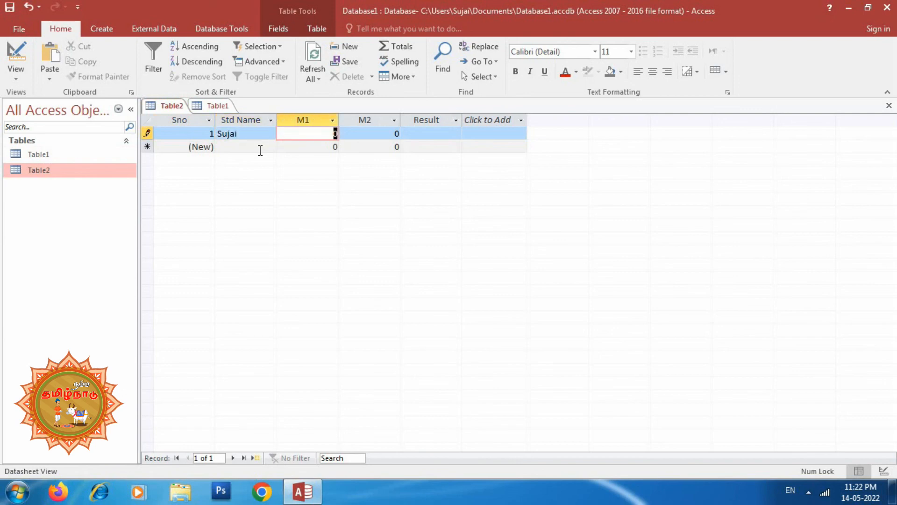
{"action": "type", "text": "98"}
{"action": "key", "text": "Tab"}
{"action": "type", "text": "96"}
{"action": "key", "text": "Tab"}
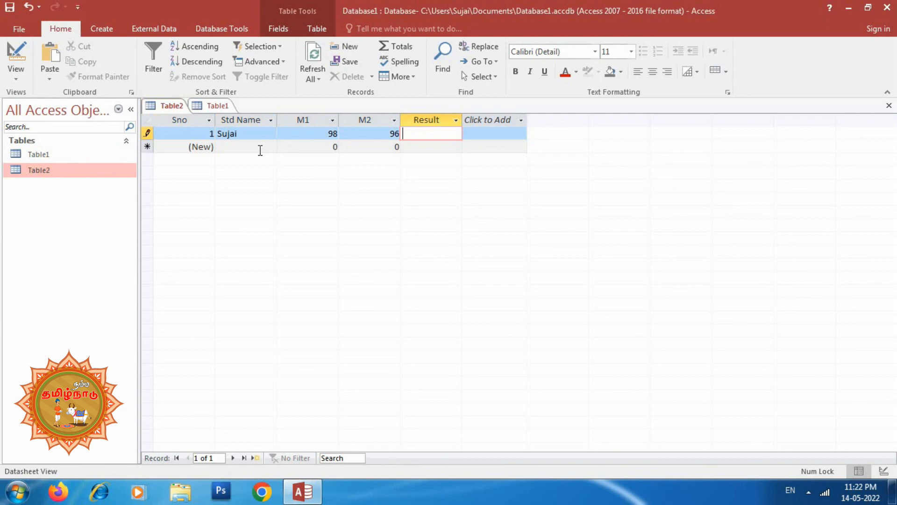
{"action": "type", "text": "Pass"}
{"action": "key", "text": "Tab"}
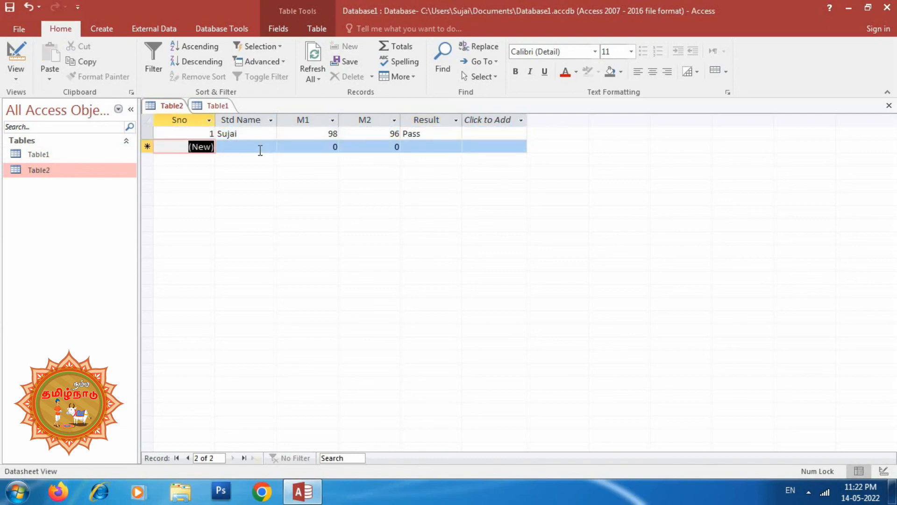
Add a second record with another student's name, 95 for M1, 98 for M2 and Pass as the Result
{"action": "key", "text": "Tab"}
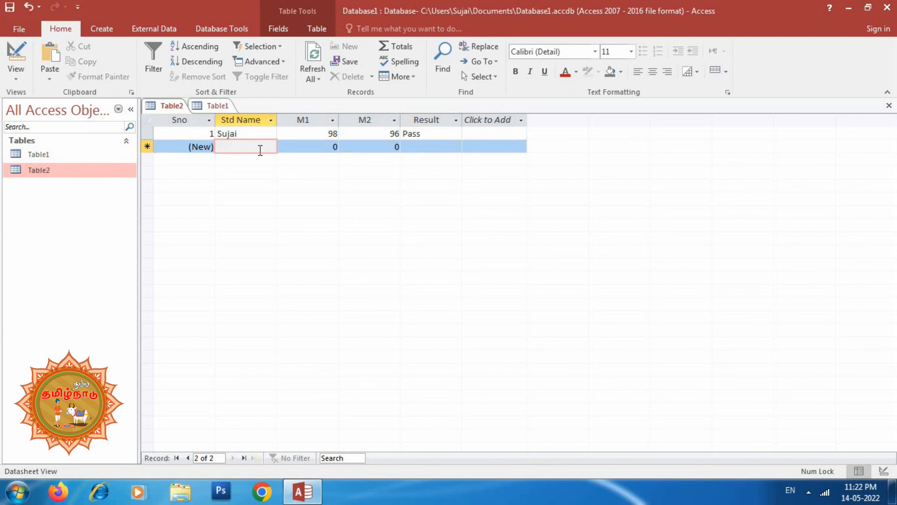
{"action": "type", "text": "Aa"}
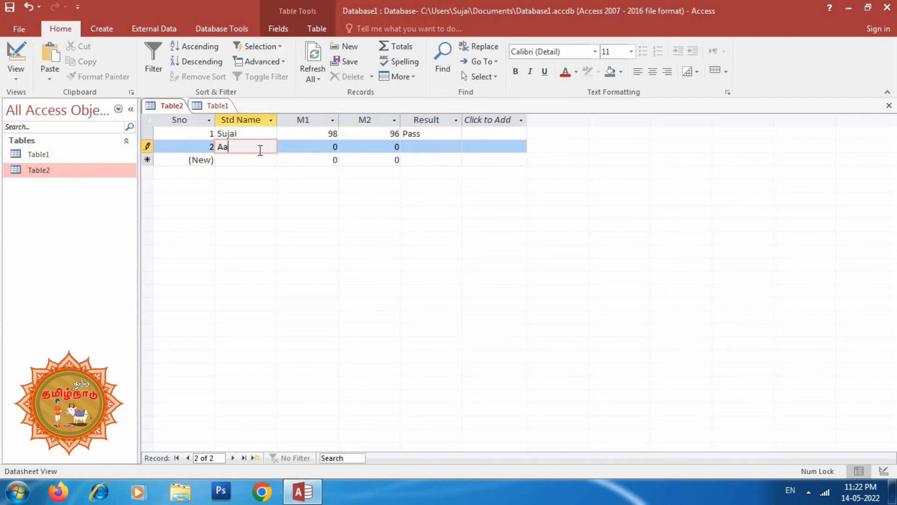
{"action": "type", "text": "dhan"}
{"action": "key", "text": "Tab"}
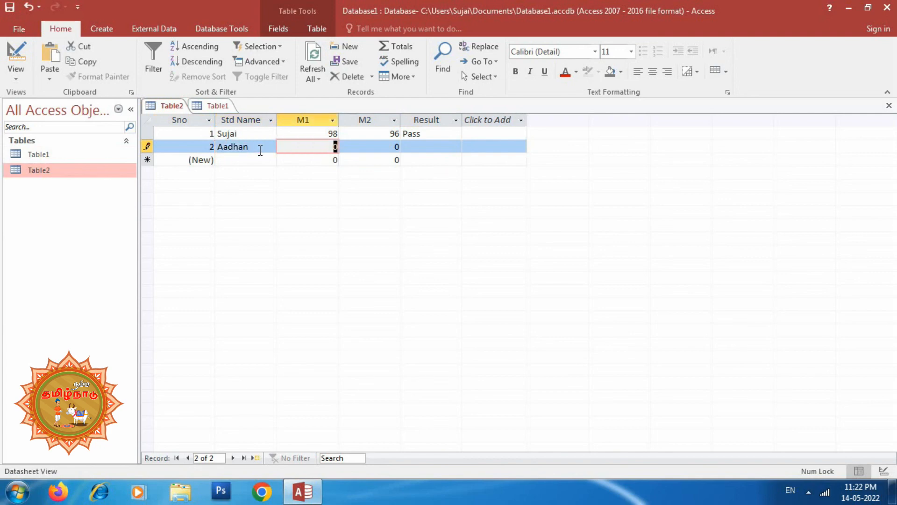
{"action": "type", "text": "95"}
{"action": "key", "text": "Tab"}
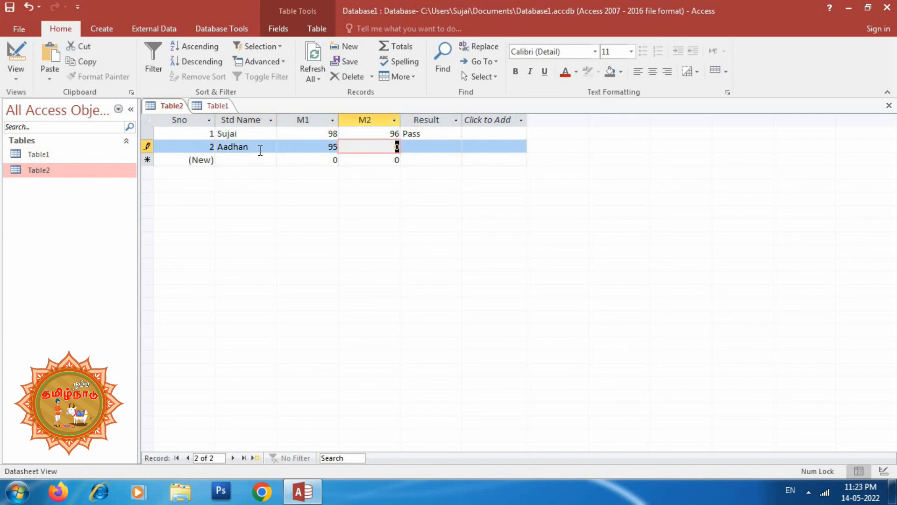
{"action": "type", "text": "98"}
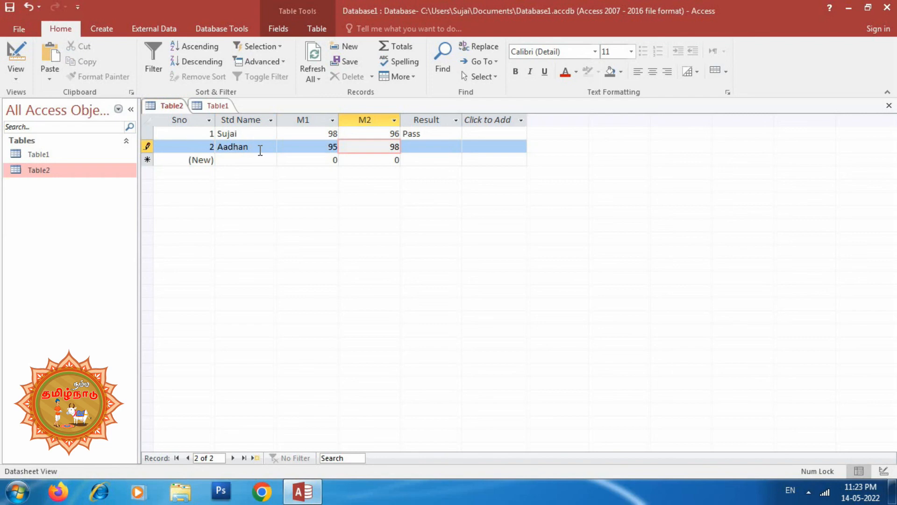
{"action": "key", "text": "Tab"}
{"action": "type", "text": "Pass"}
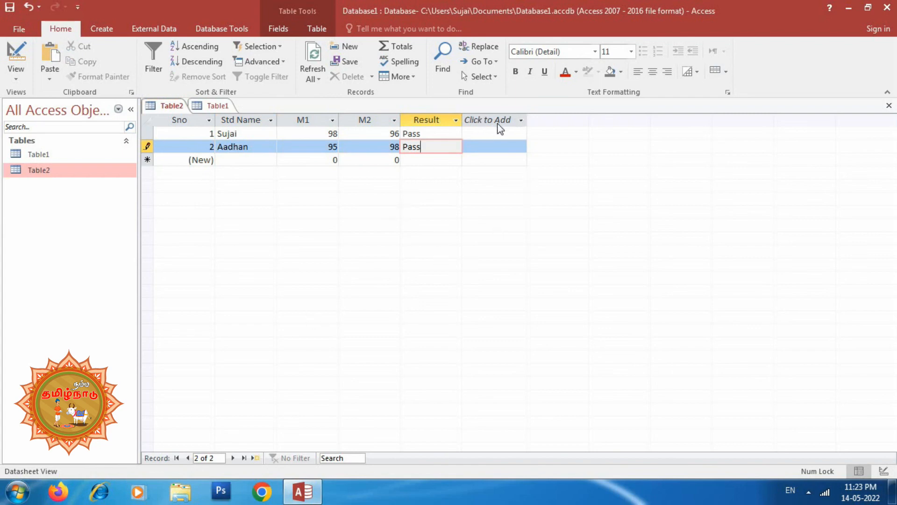
Close the Table2 and Table1 datasheets and reopen Table2 in Design View
{"action": "left_click", "coordinate": [888, 106]}
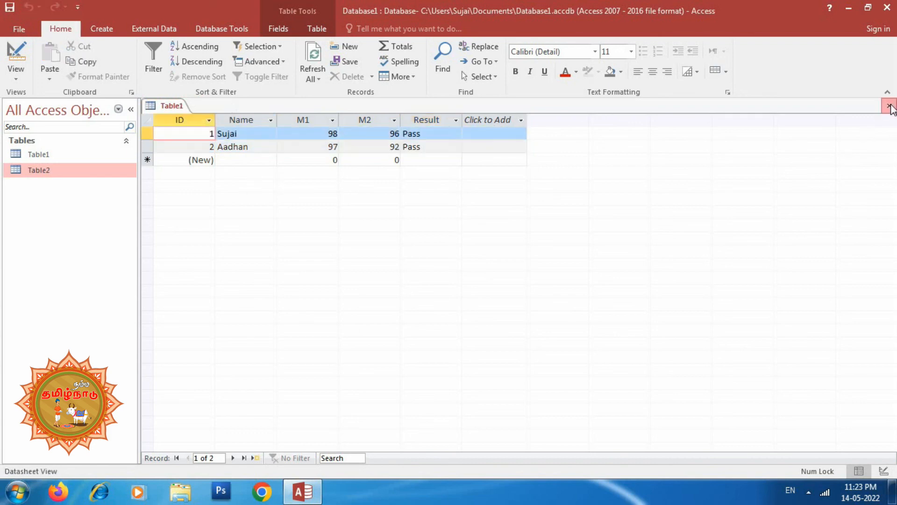
{"action": "left_click", "coordinate": [888, 106]}
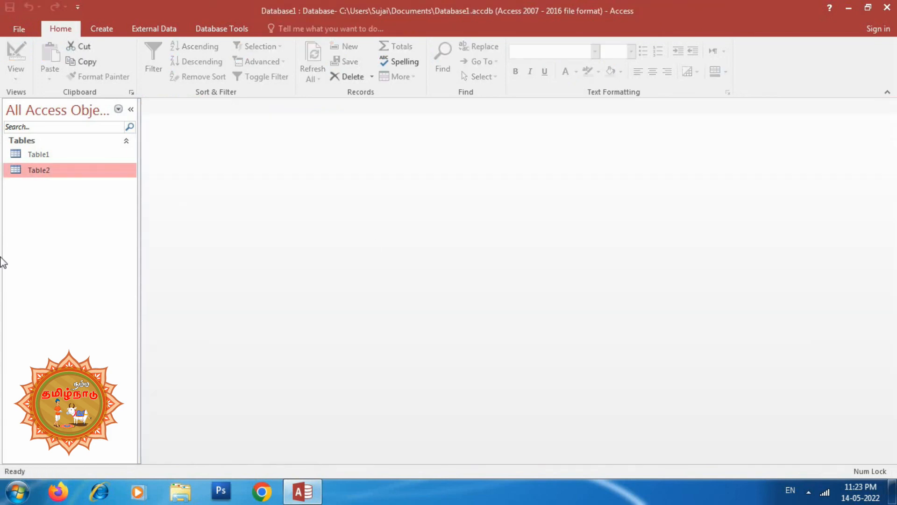
{"action": "right_click", "coordinate": [42, 174]}
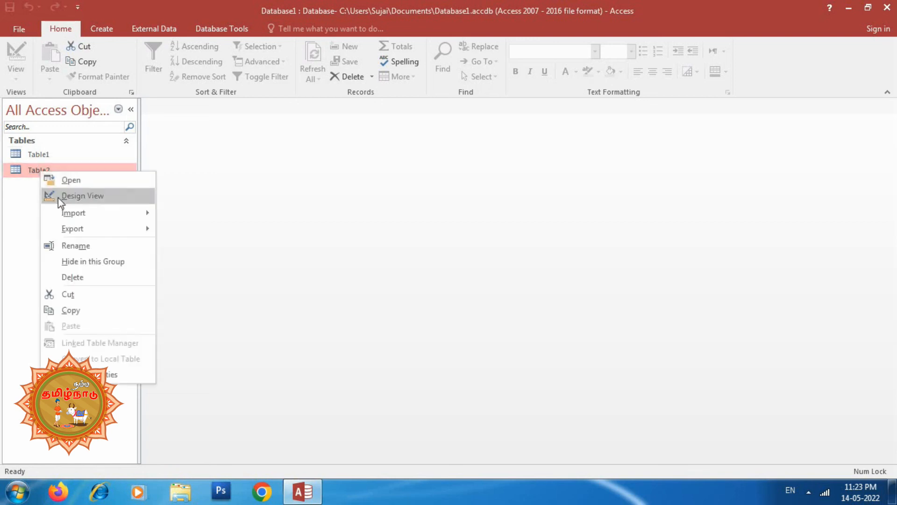
{"action": "left_click", "coordinate": [109, 200]}
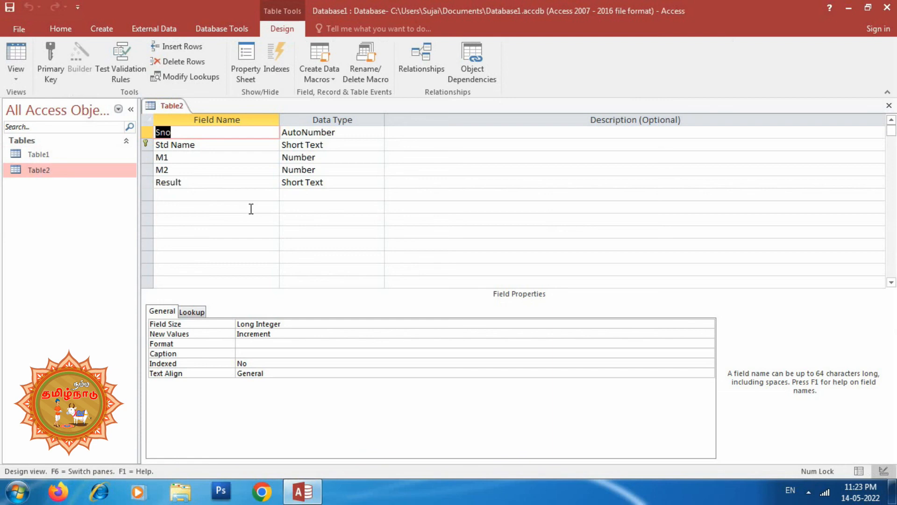
Change the data type of the Result field to Long Text
{"action": "left_click", "coordinate": [352, 183]}
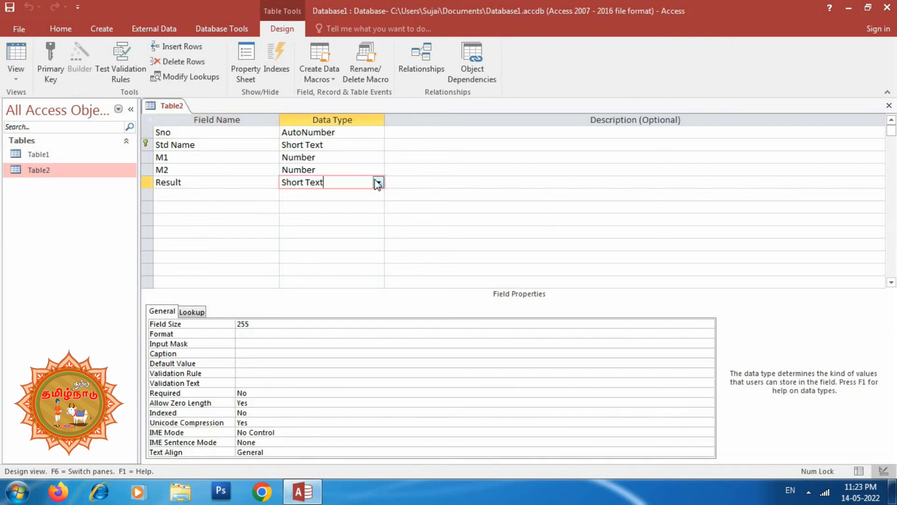
{"action": "left_click", "coordinate": [377, 182]}
{"action": "left_click", "coordinate": [332, 209]}
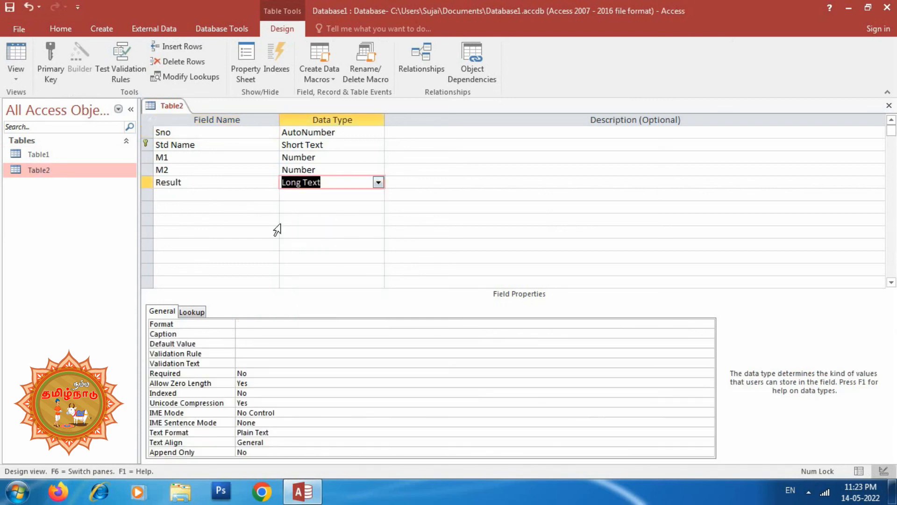